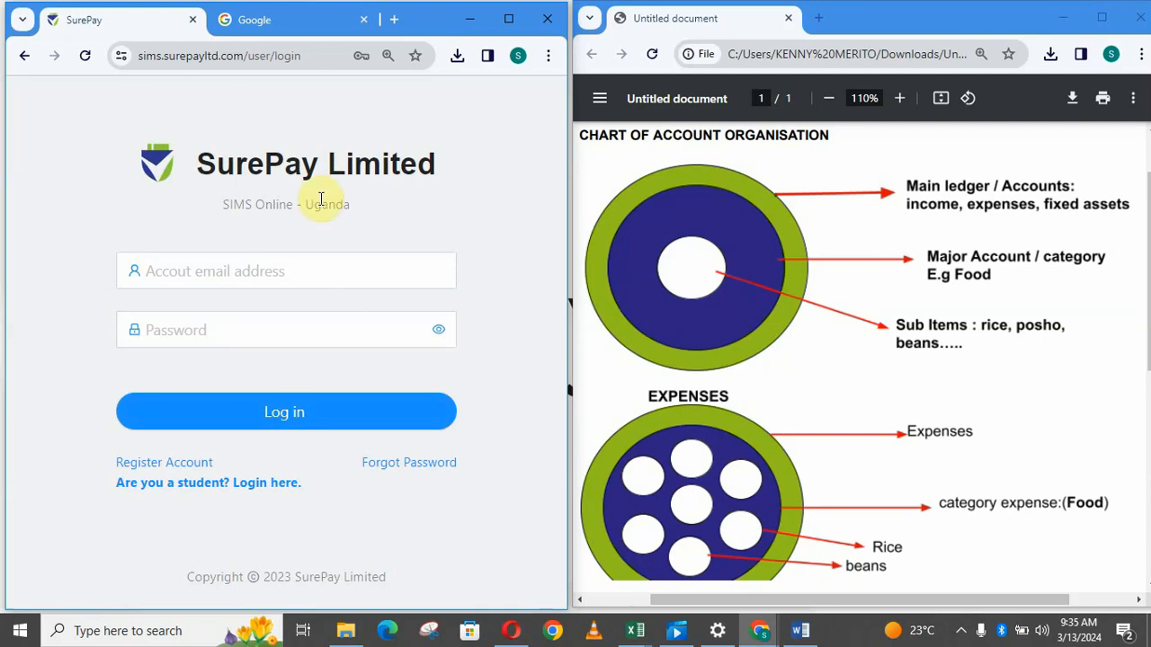
# Search Google for 'surepay' and open the SurePay SIMS Online login page from the results.
pyautogui.click(276, 26)
pyautogui.click(164, 244)
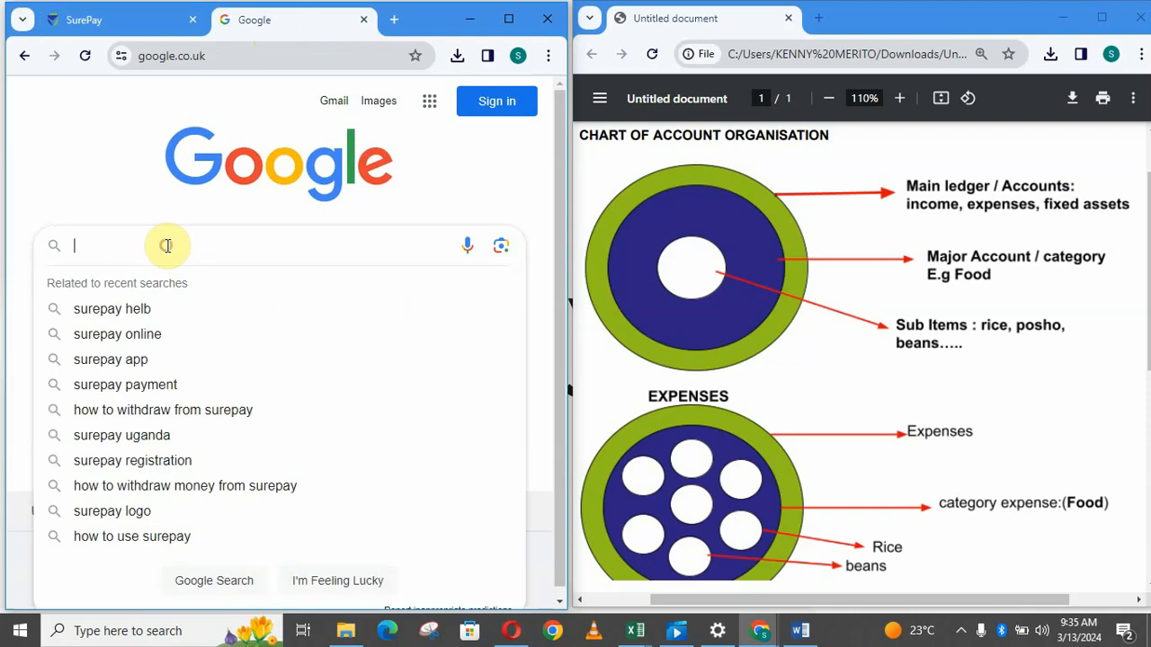
pyautogui.write('surepay')
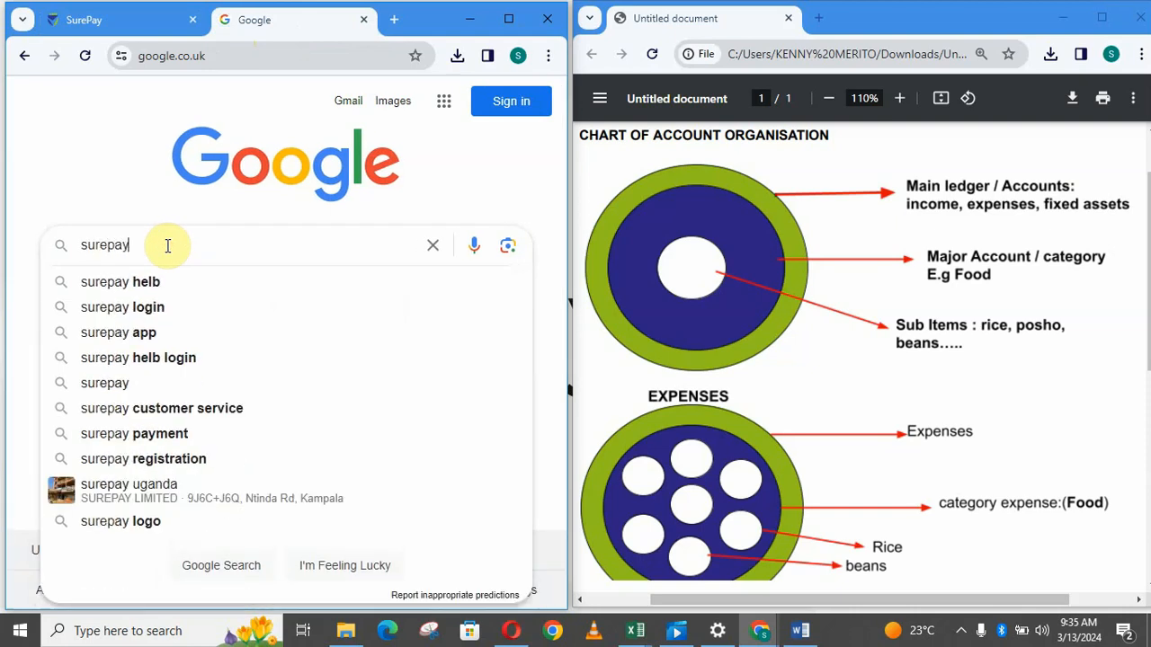
pyautogui.press('Return')
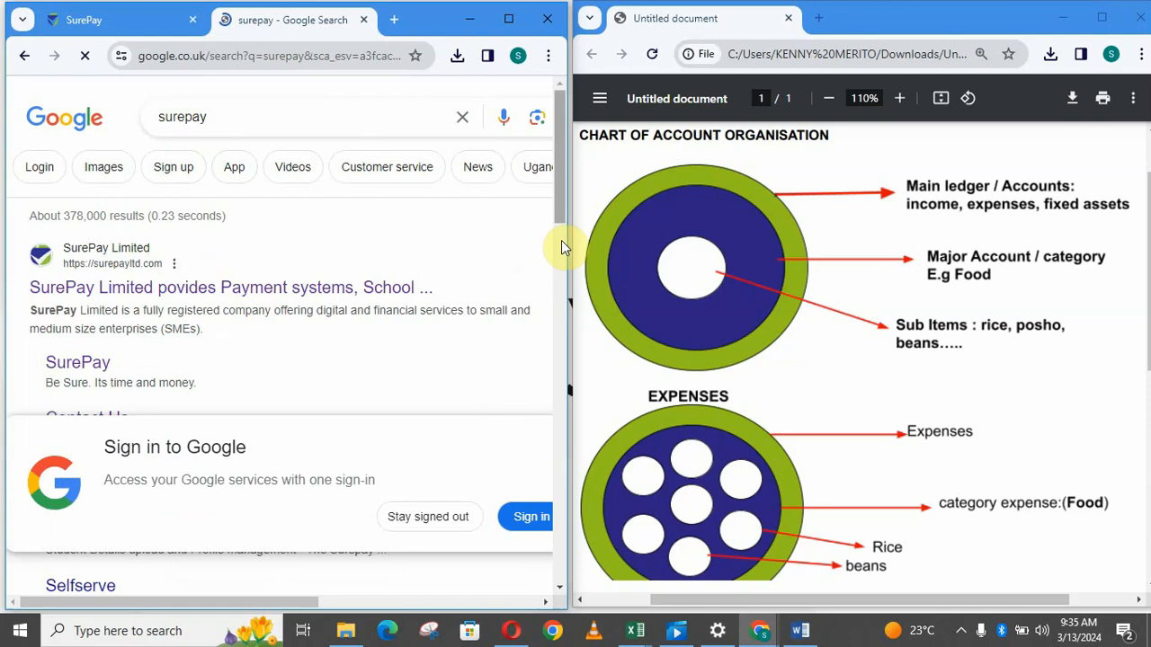
pyautogui.moveTo(562, 208); pyautogui.dragTo(564, 253)
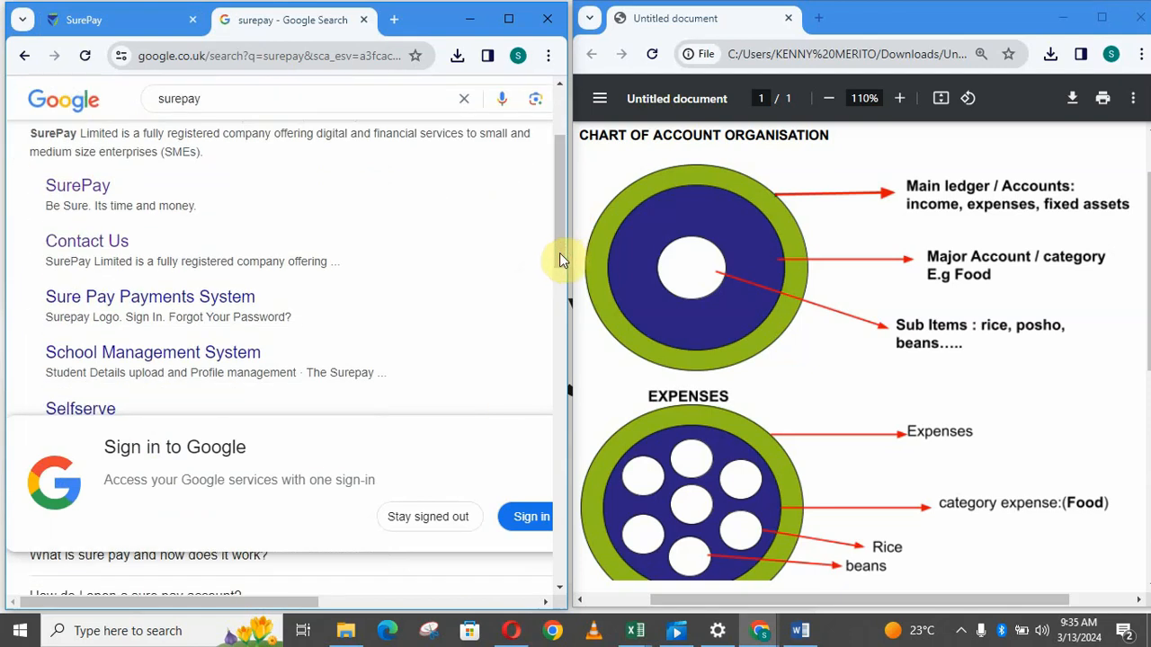
pyautogui.click(71, 189)
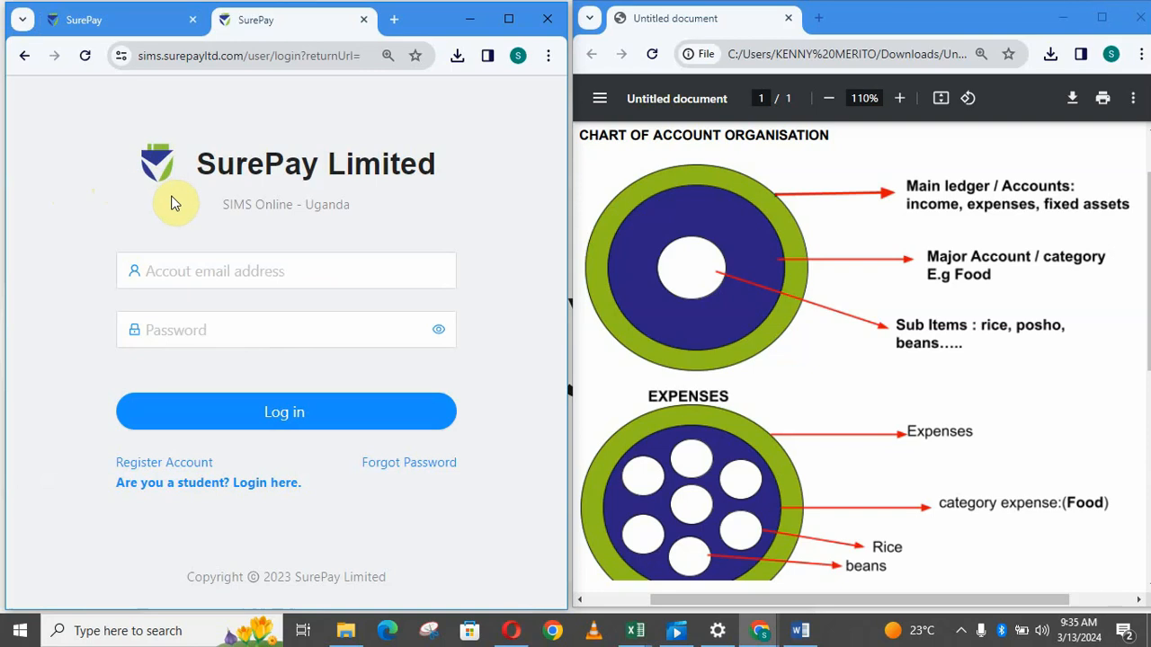
# Enter the account e-mail and password, check the password, and attempt to sign in.
pyautogui.click(226, 270)
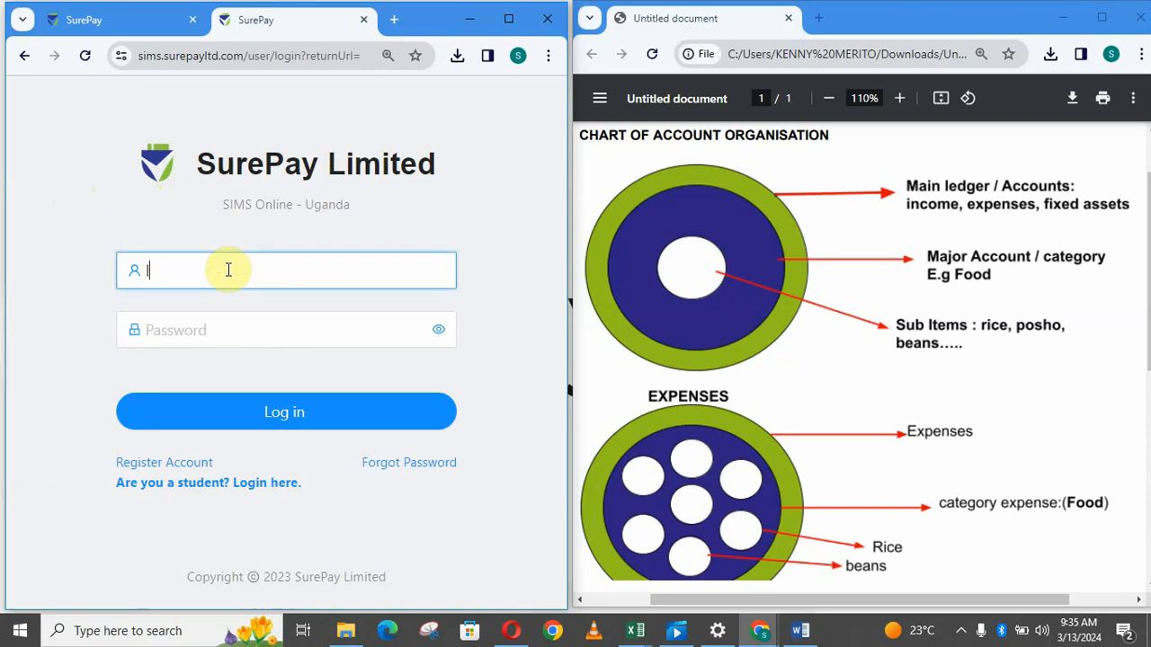
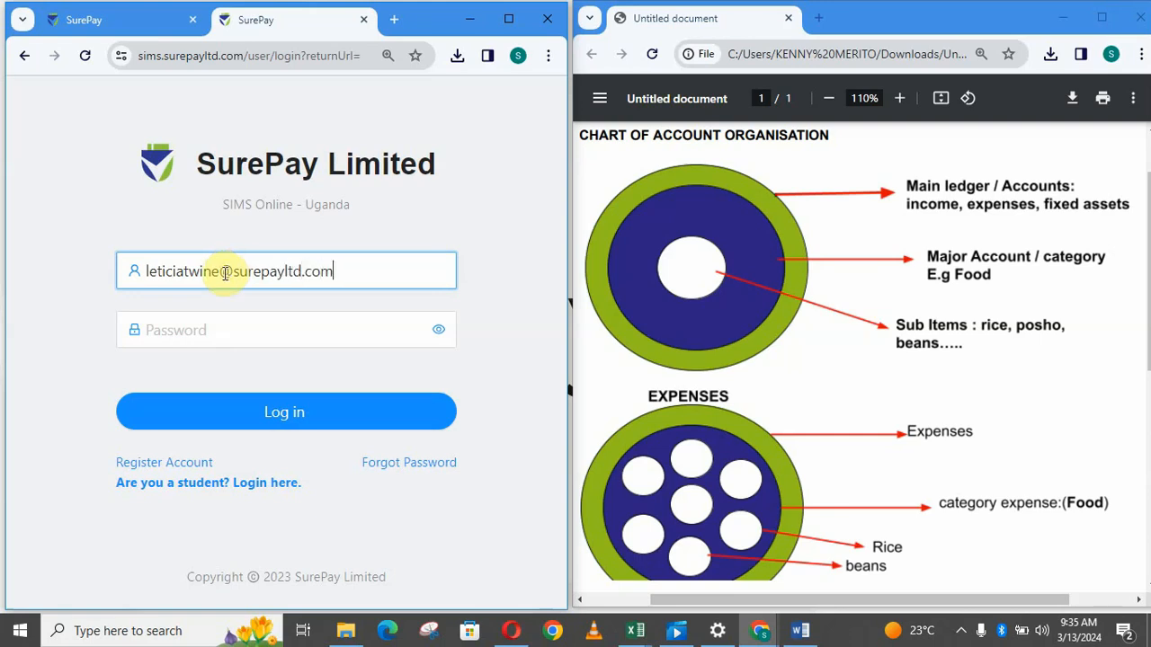
pyautogui.click(175, 330)
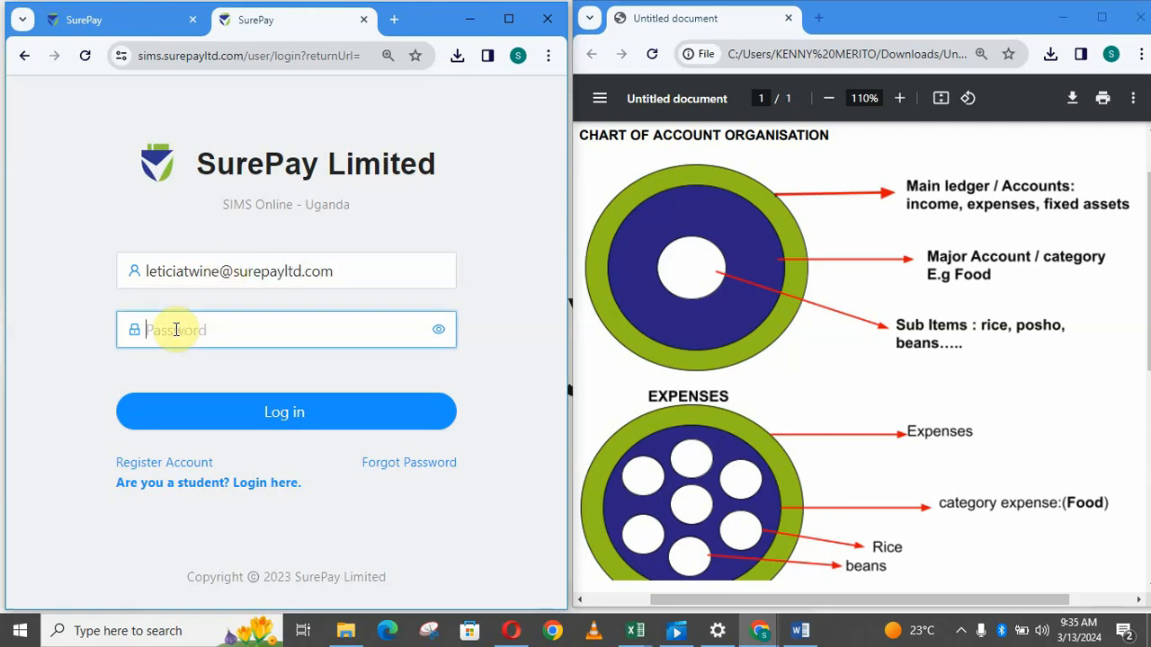
pyautogui.hotkey('ctrl', 'v')
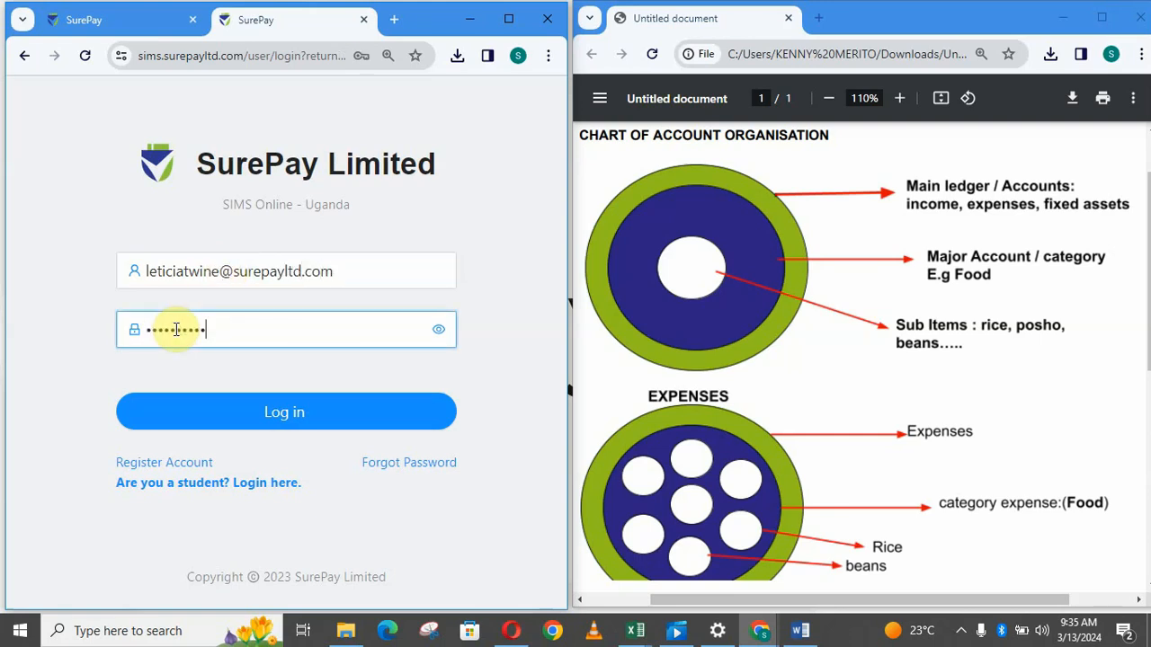
pyautogui.click(439, 332)
pyautogui.click(439, 332)
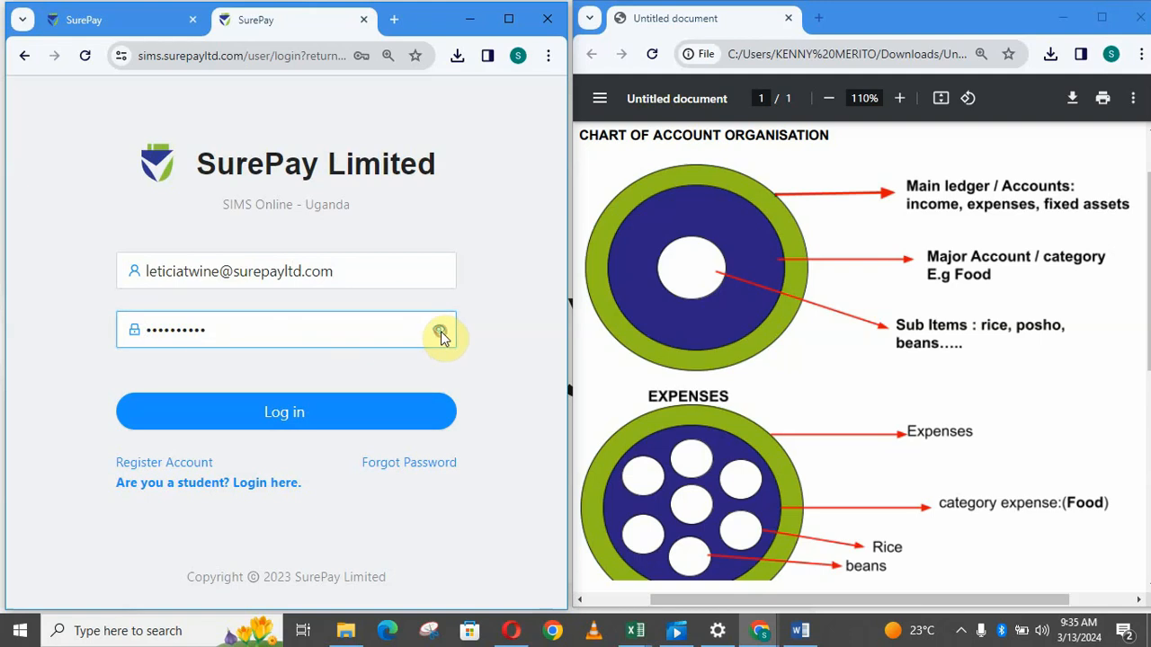
pyautogui.click(300, 421)
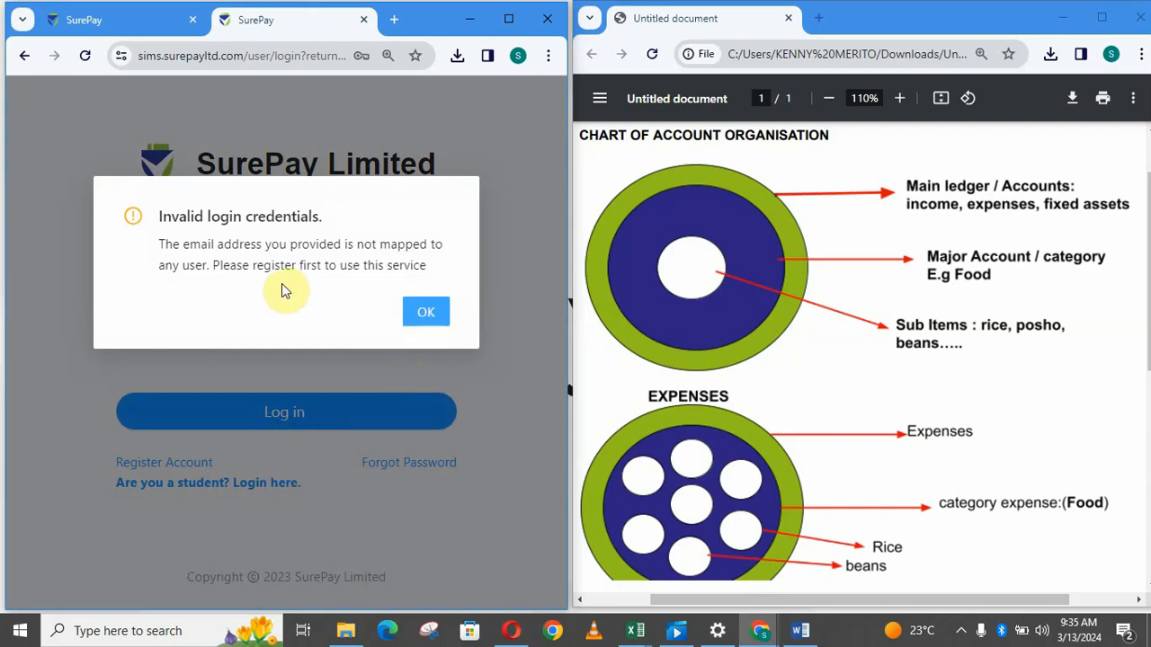
# Dismiss the invalid-credentials error and correct the account e-mail address.
pyautogui.click(430, 313)
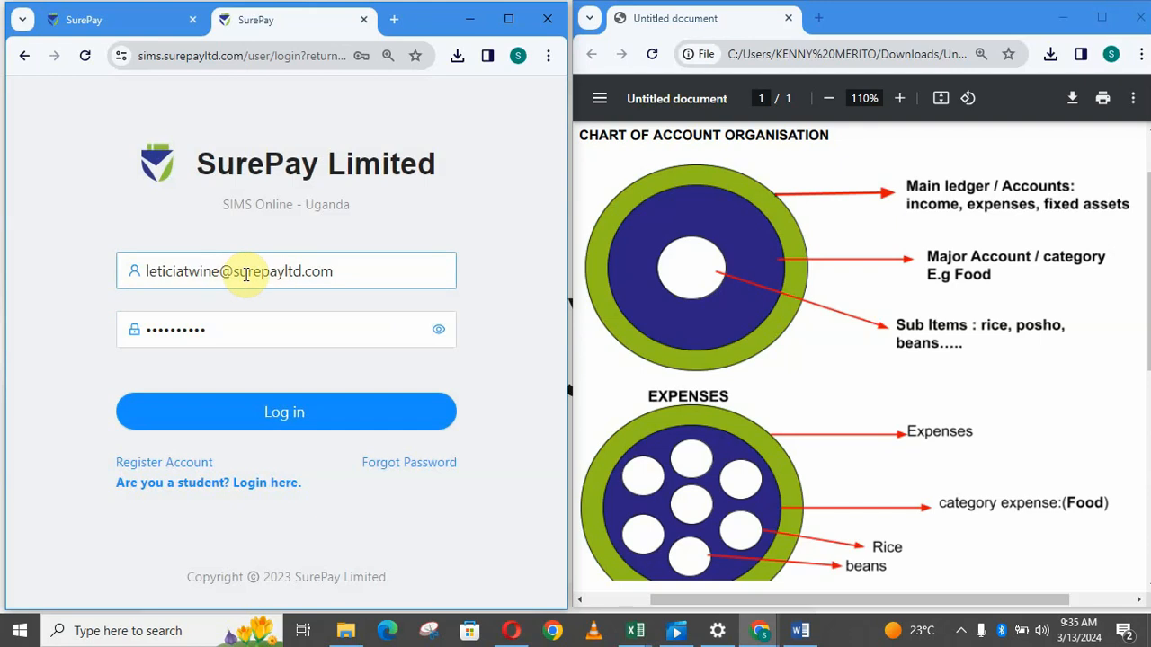
pyautogui.click(187, 271)
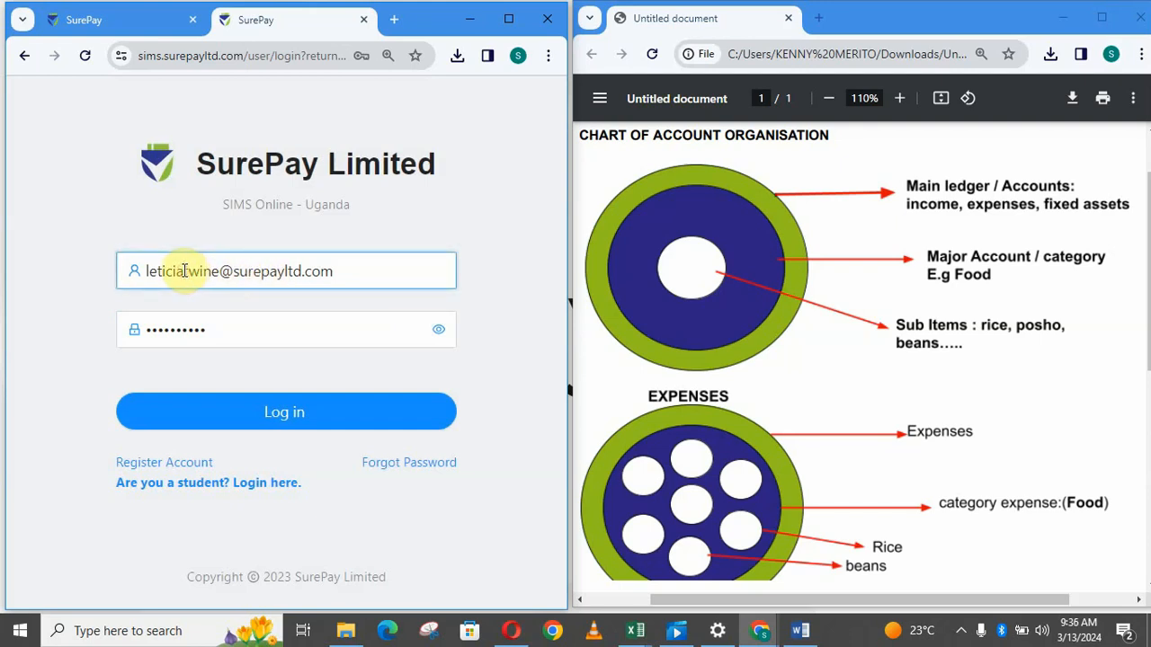
pyautogui.write('at')
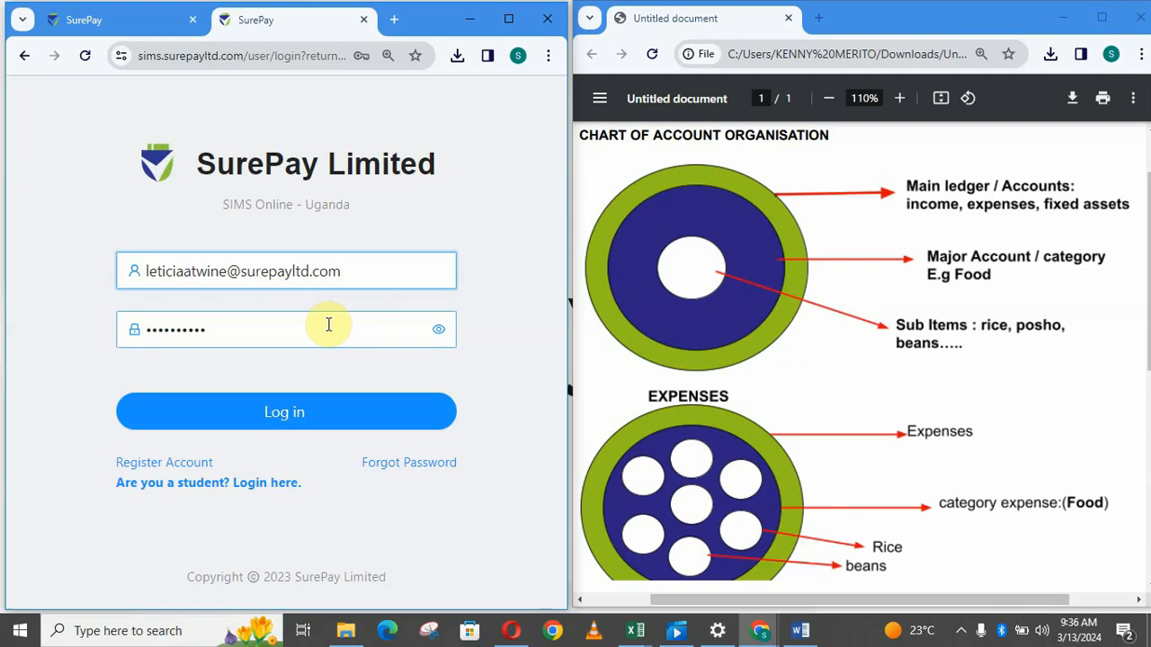
# Log in with the corrected e-mail, maximise the browser, and go to Account > School settings.
pyautogui.click(281, 431)
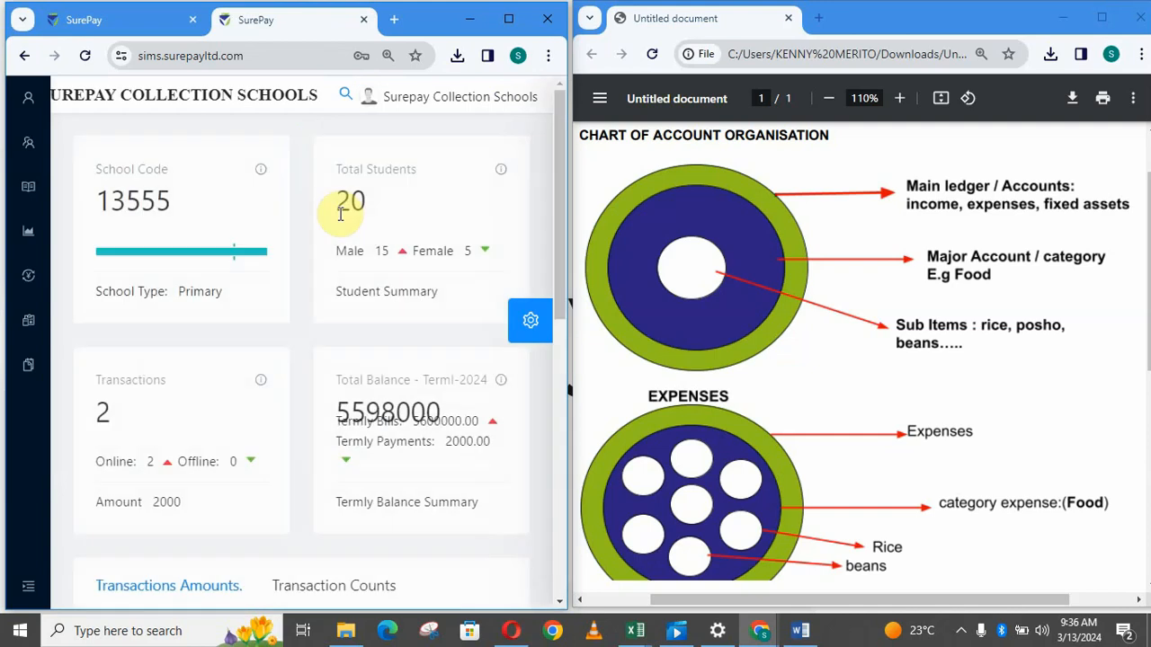
pyautogui.click(508, 19)
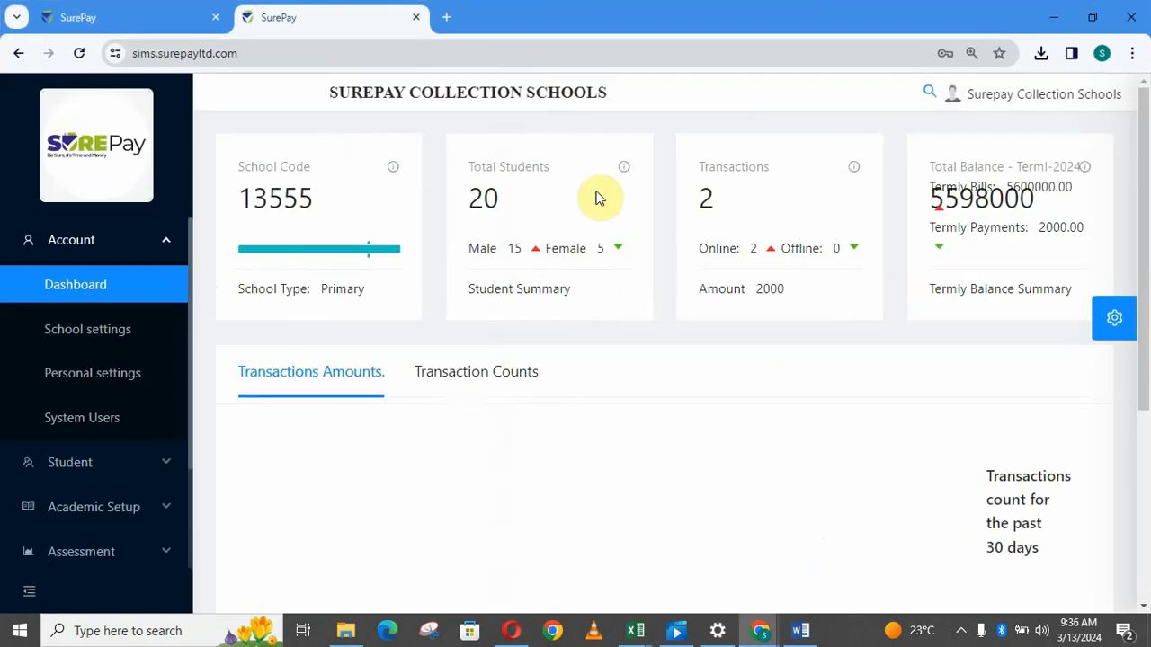
pyautogui.click(123, 334)
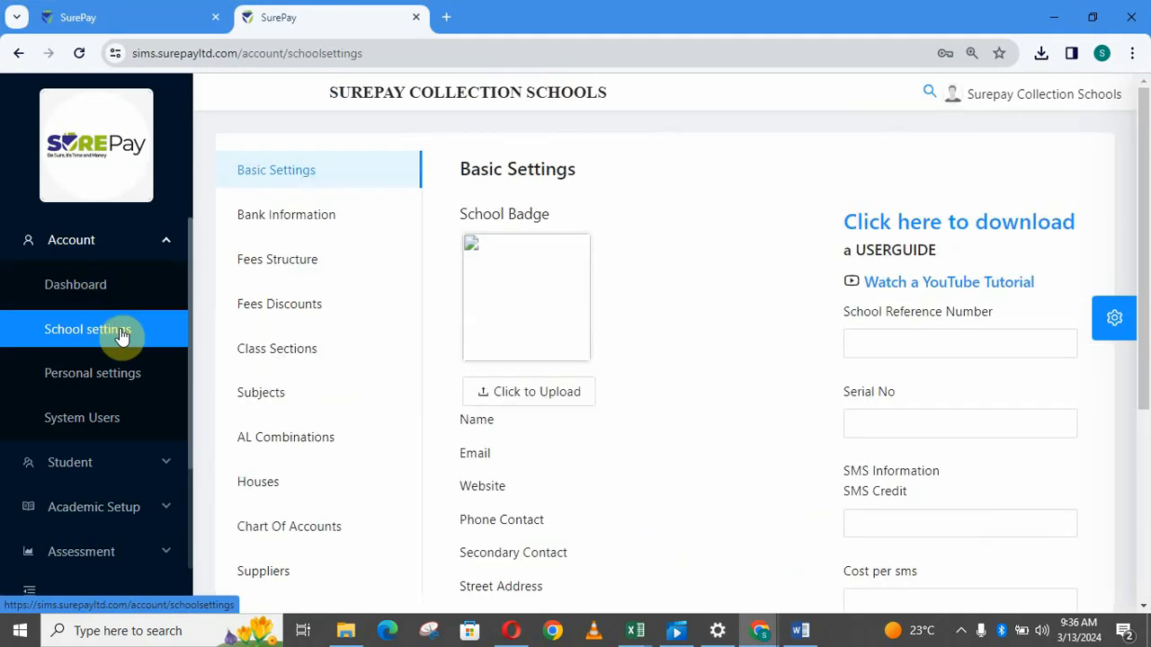
# Show the Chart Of Accounts table and scroll through its accounts, then back to the top.
pyautogui.click(275, 533)
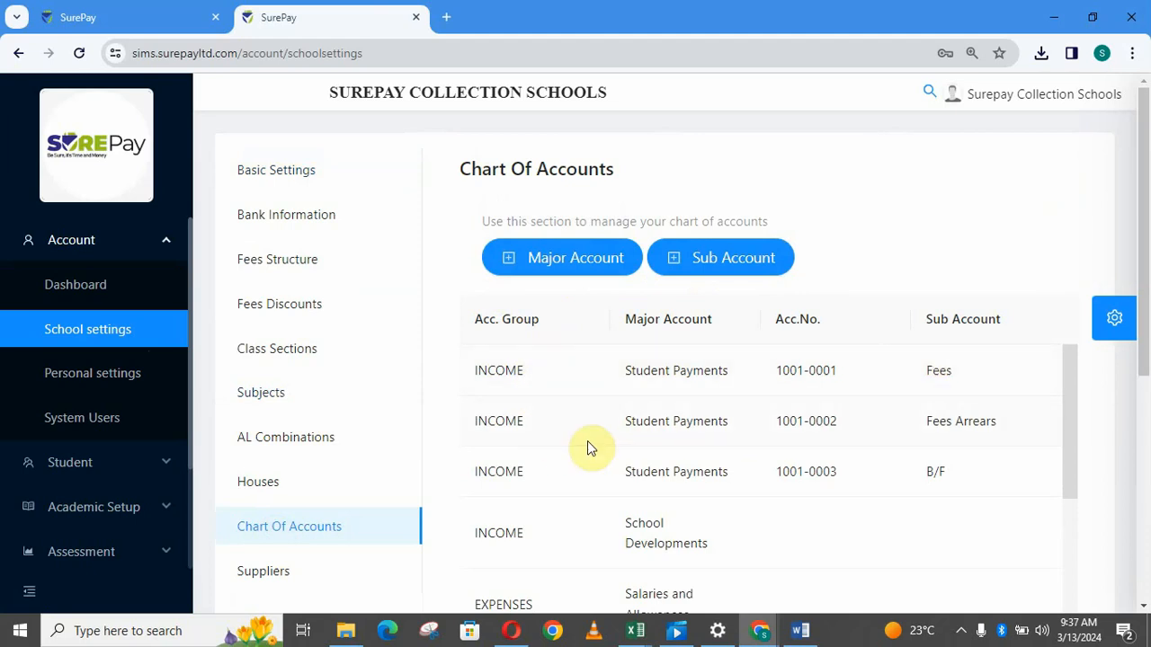
pyautogui.moveTo(1068, 387); pyautogui.dragTo(1089, 495)
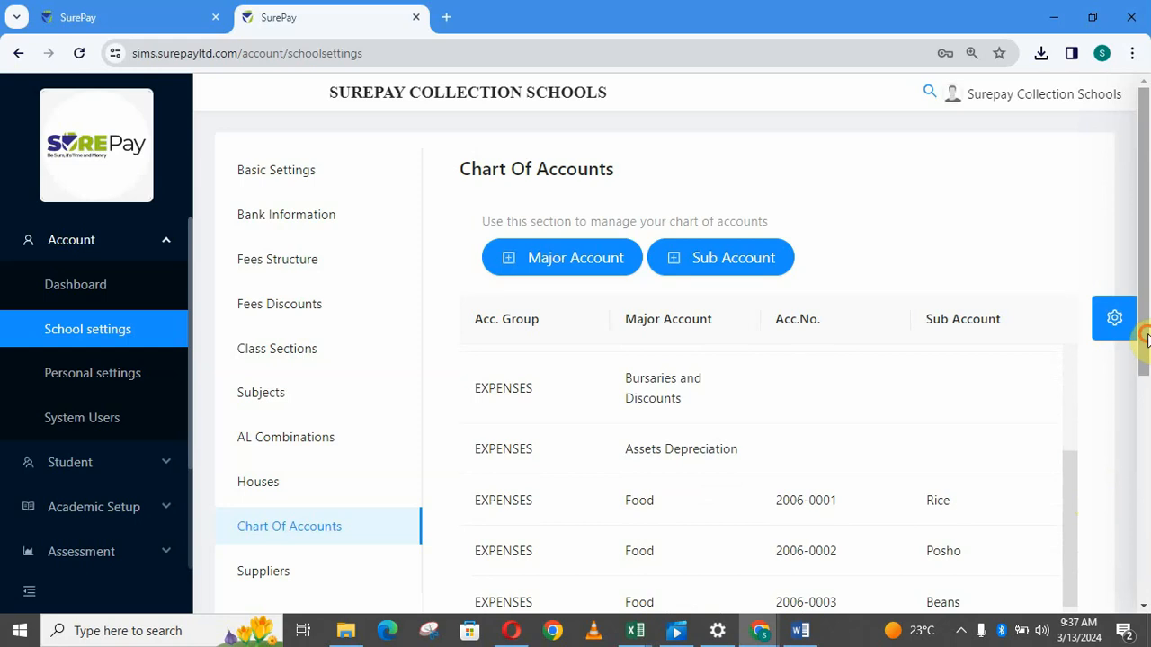
pyautogui.moveTo(1147, 367); pyautogui.dragTo(1147, 495)
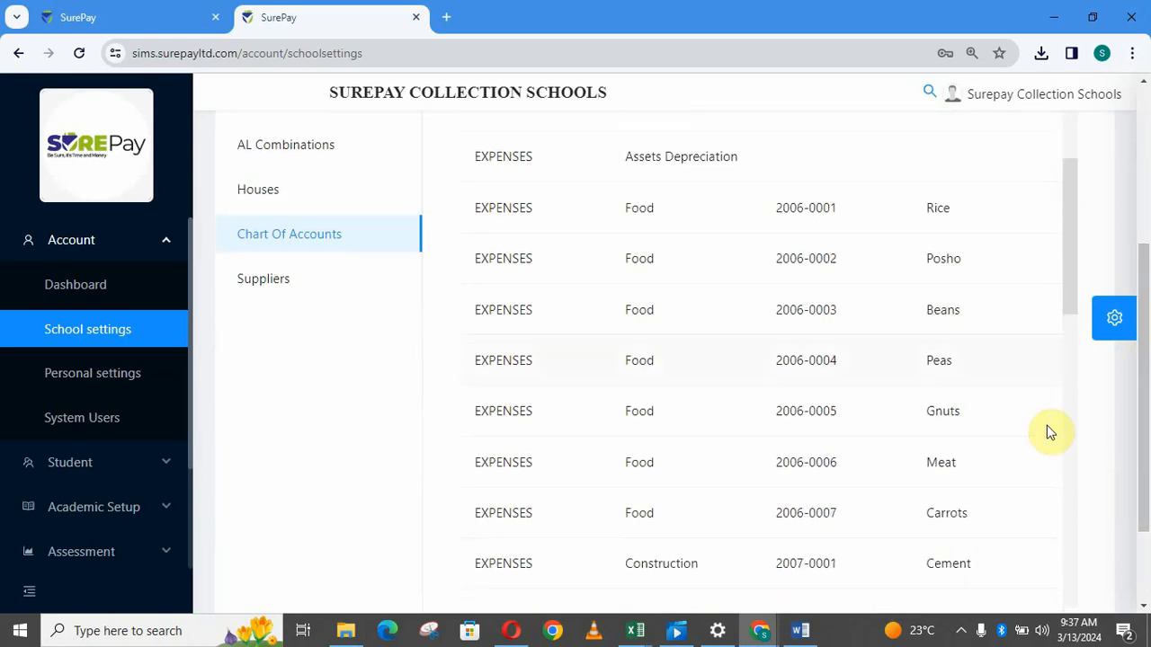
pyautogui.moveTo(1068, 298); pyautogui.dragTo(1069, 170)
pyautogui.moveTo(1143, 270); pyautogui.dragTo(1142, 111)
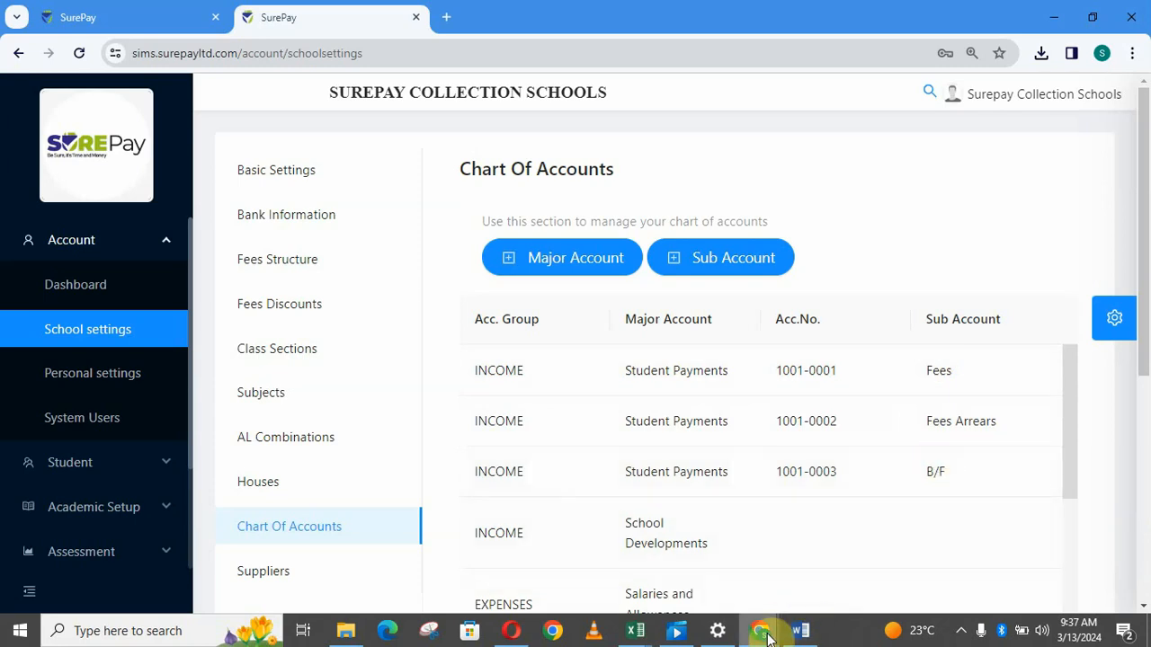
# Bring the 'Chart of Account Organisation' PDF in Chrome to the front and maximise it.
pyautogui.moveTo(763, 629)
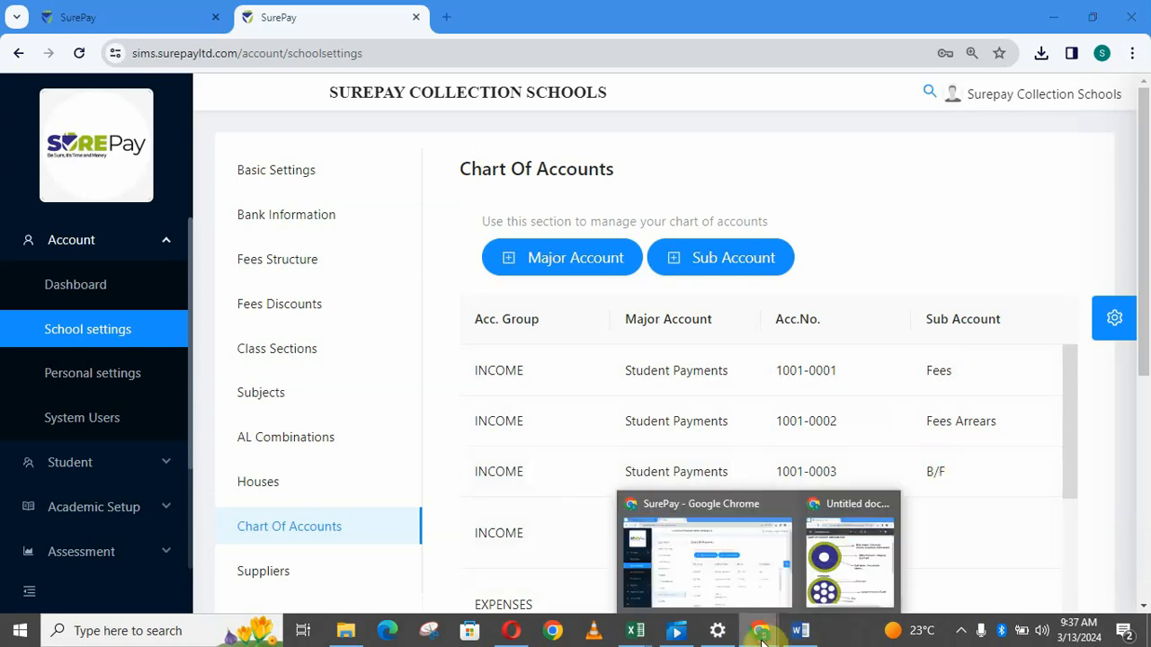
pyautogui.click(821, 586)
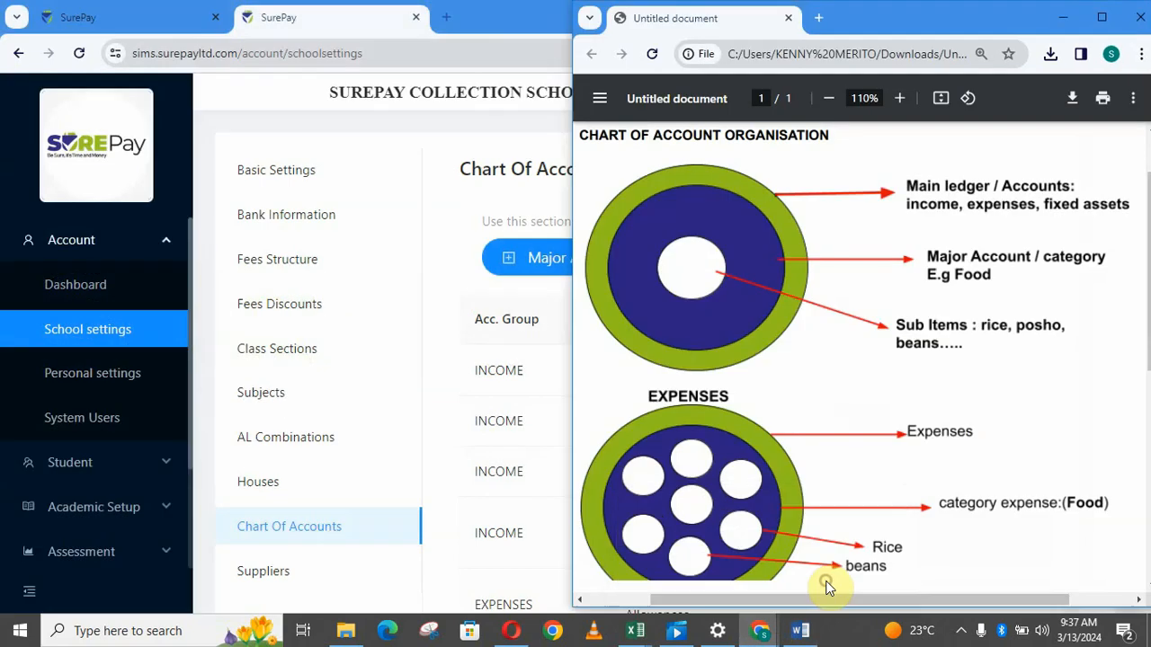
pyautogui.click(1100, 20)
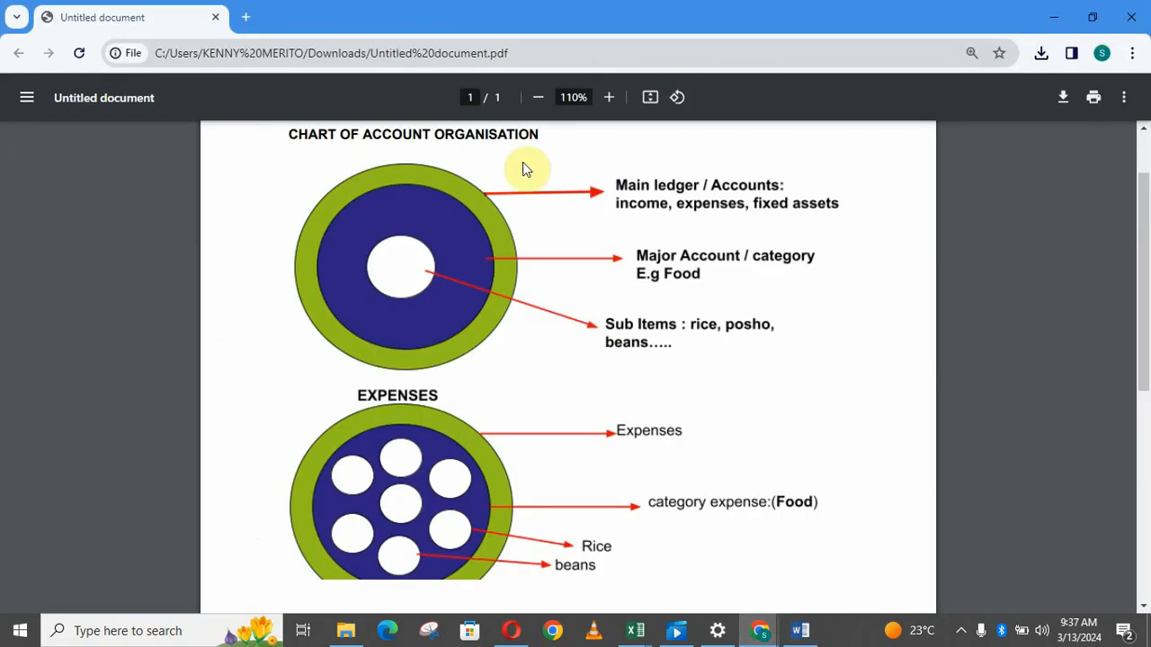
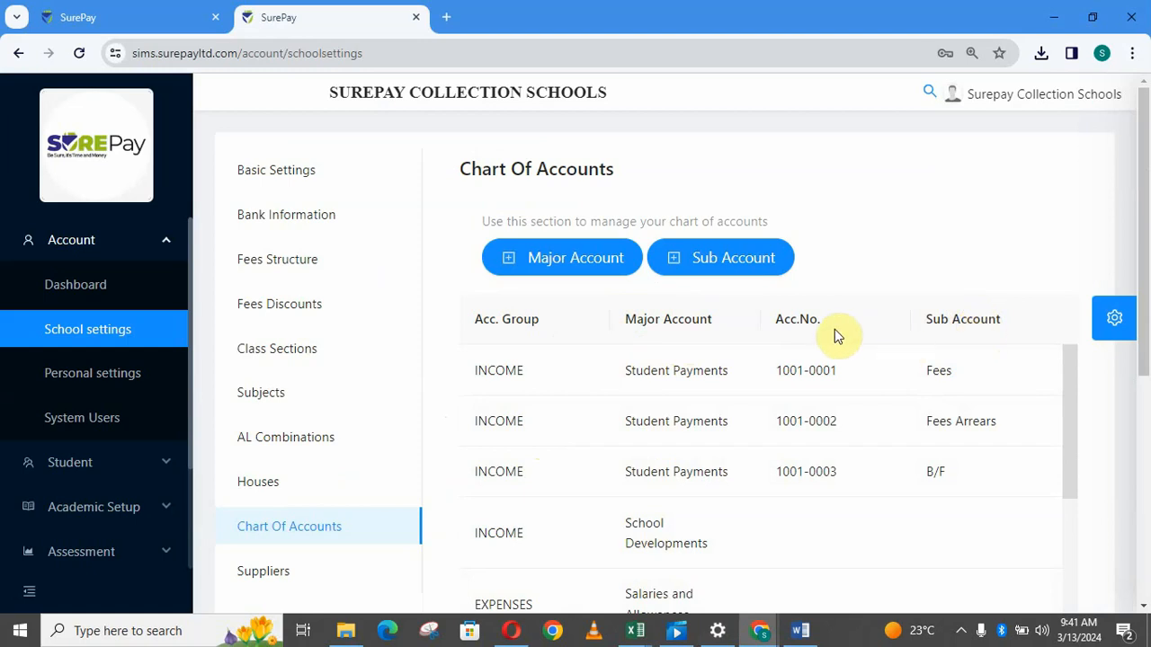
# Add a 'staff breakfast' major account under the EXPENSES ledger, submit it, and return to the chart.
pyautogui.click(594, 276)
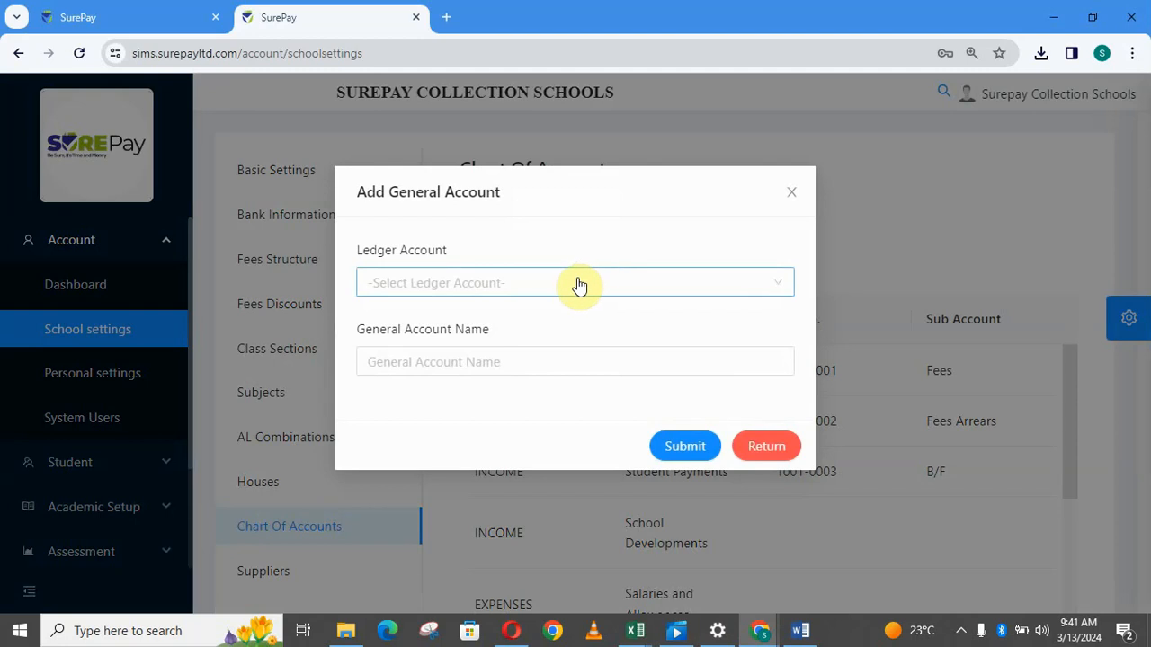
pyautogui.click(579, 285)
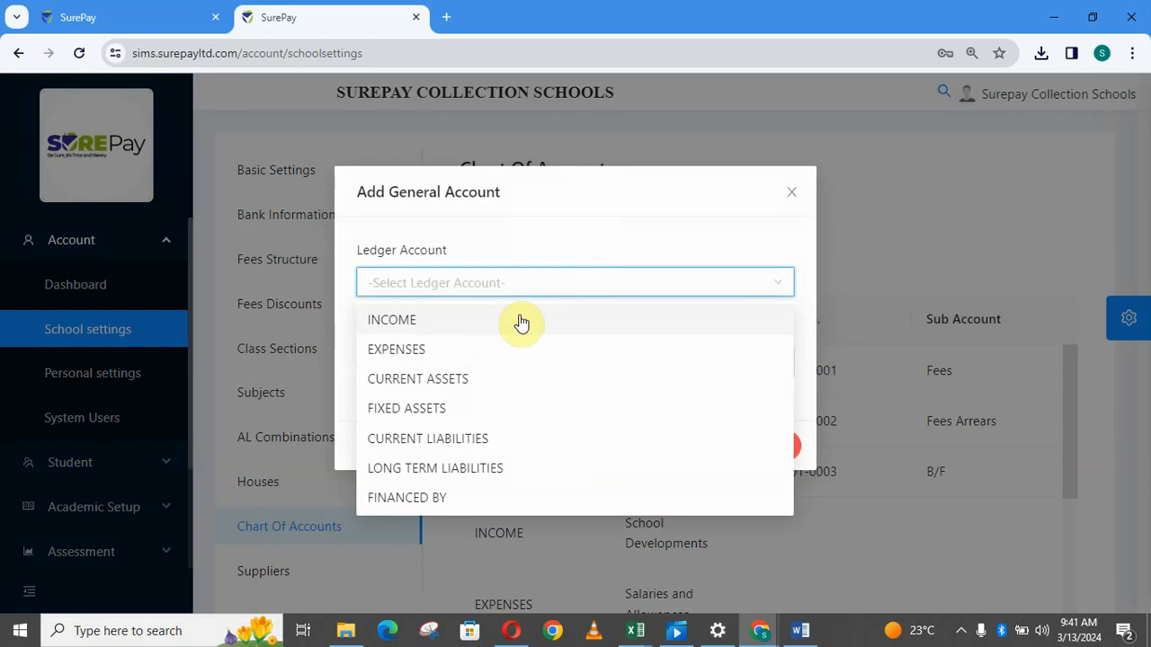
pyautogui.click(417, 351)
pyautogui.click(443, 359)
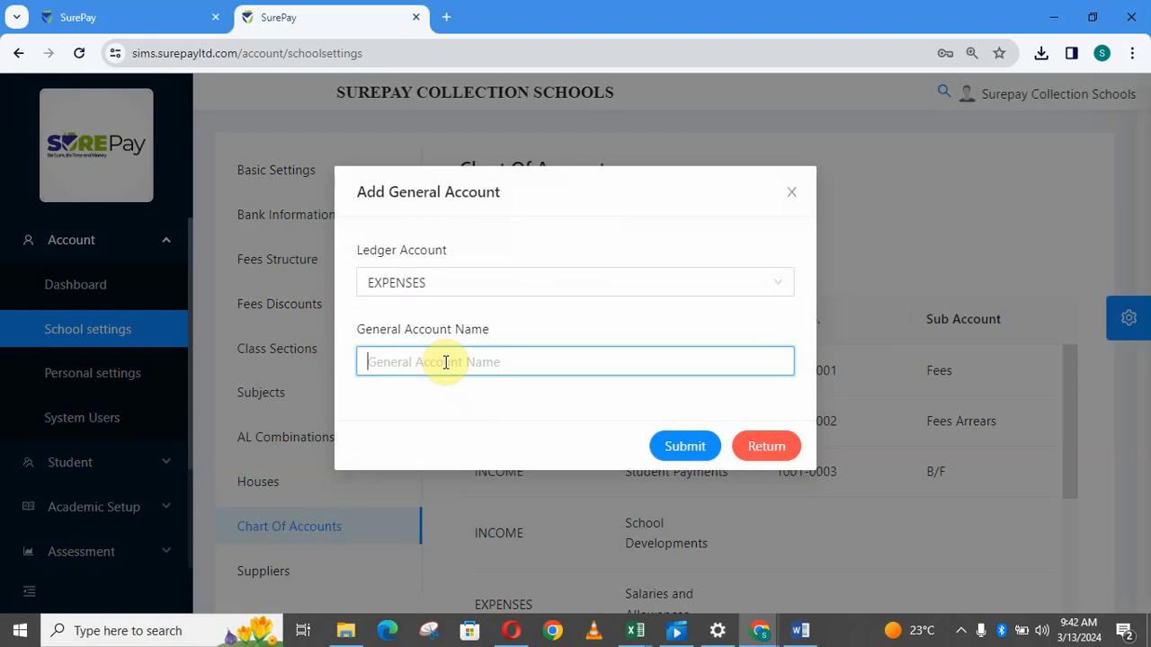
pyautogui.write('staff breakfast')
pyautogui.click(684, 450)
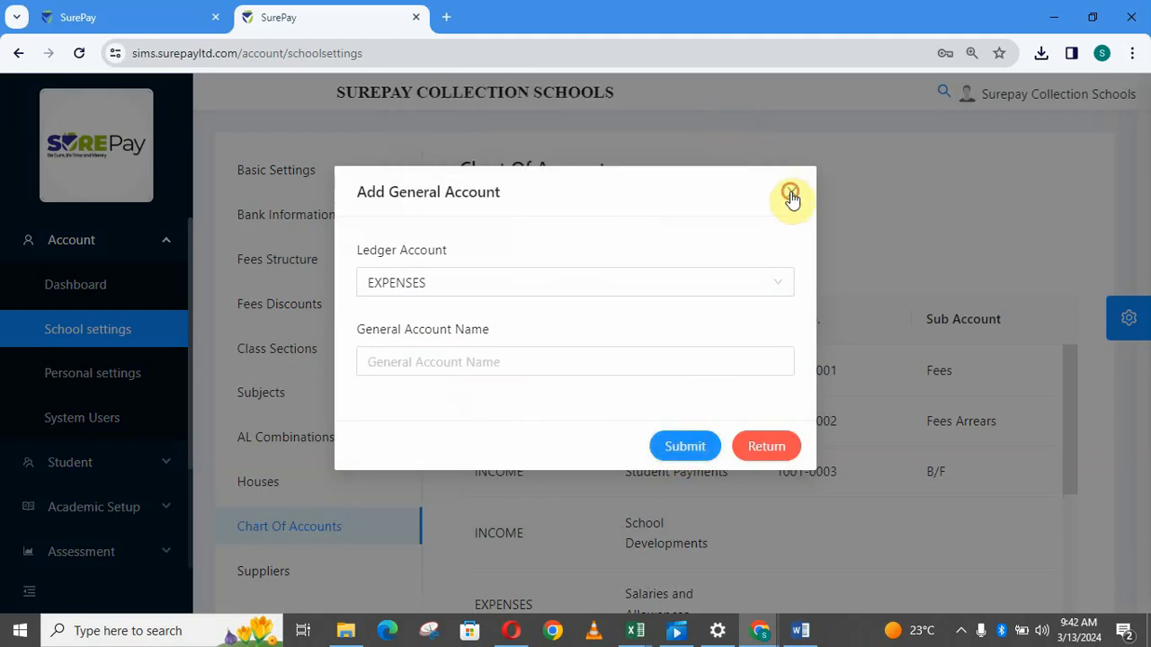
pyautogui.click(769, 446)
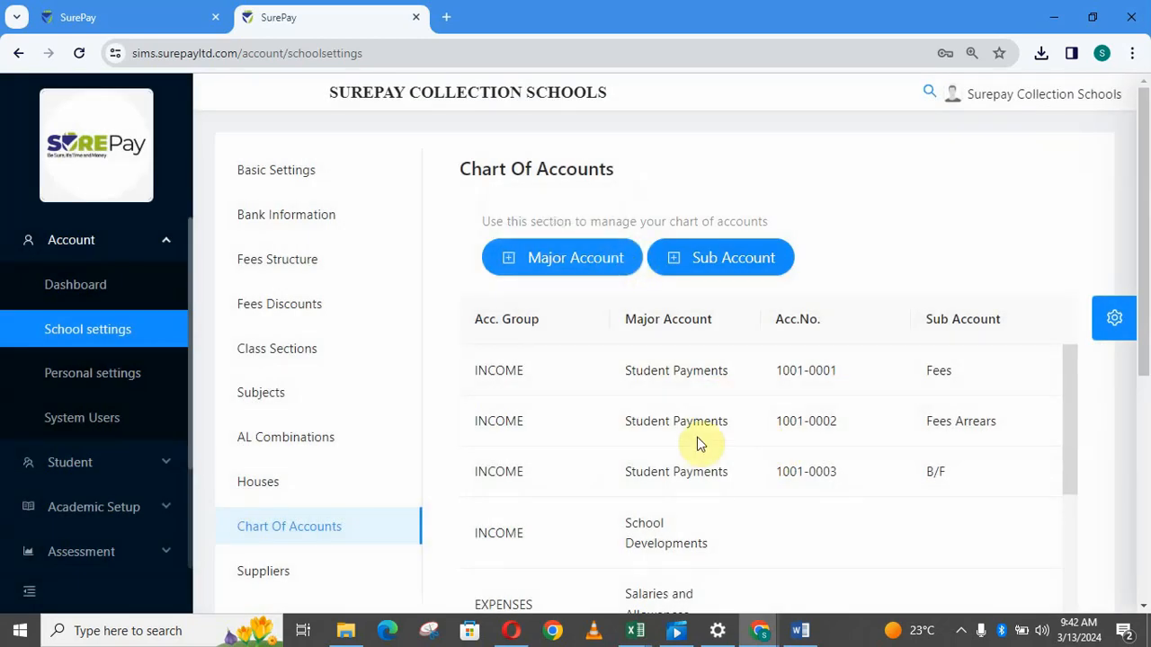
pyautogui.moveTo(1068, 407); pyautogui.dragTo(1088, 644)
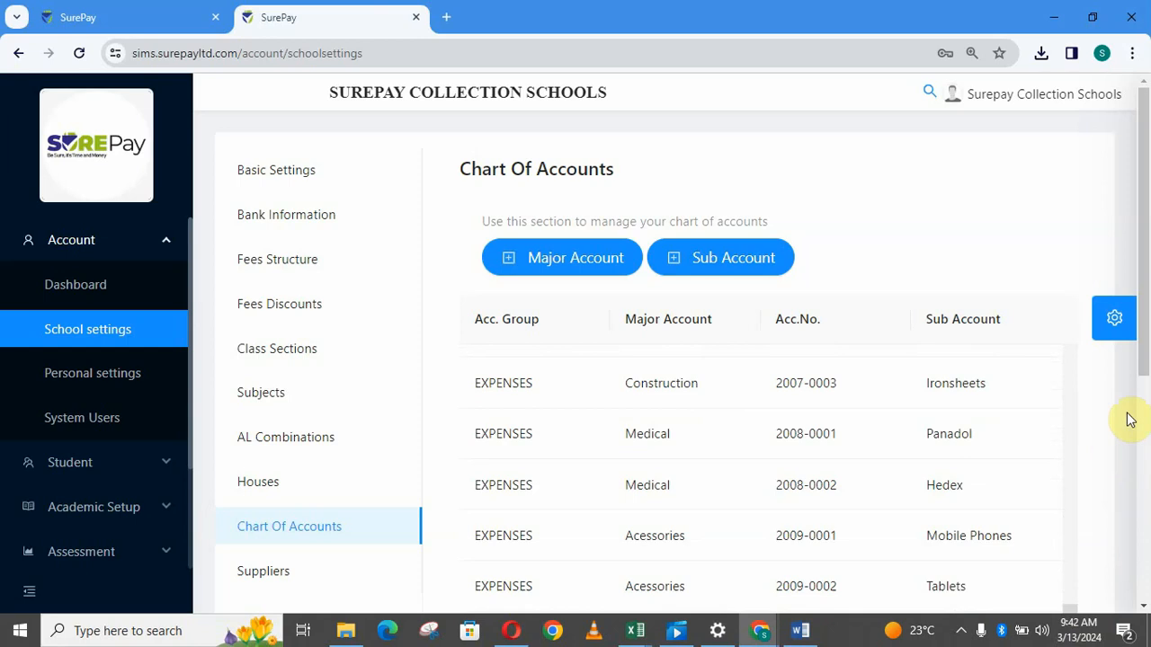
pyautogui.scroll(-2, 1139, 368)
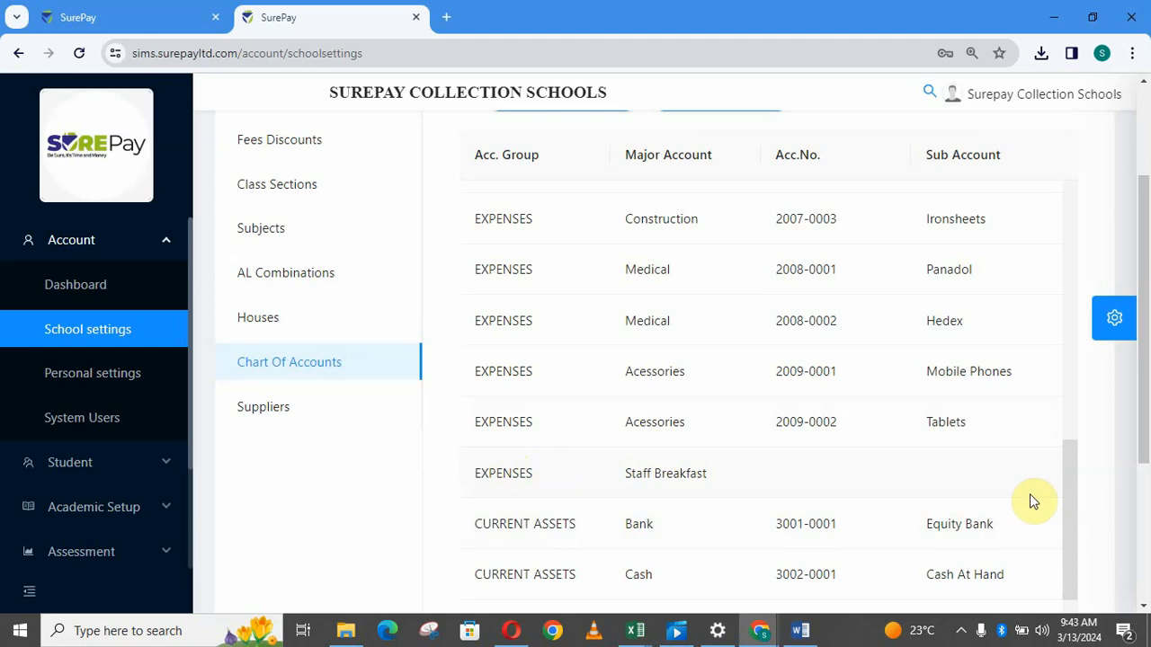
pyautogui.moveTo(1057, 507); pyautogui.dragTo(1068, 218)
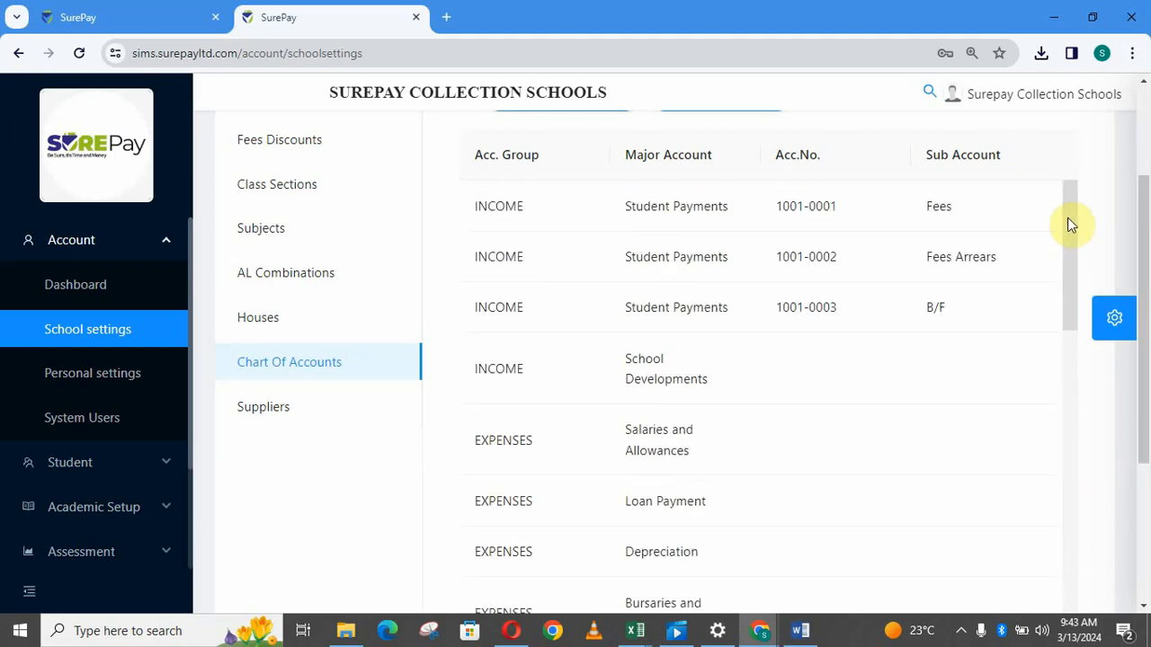
pyautogui.scroll(2, 1149, 238)
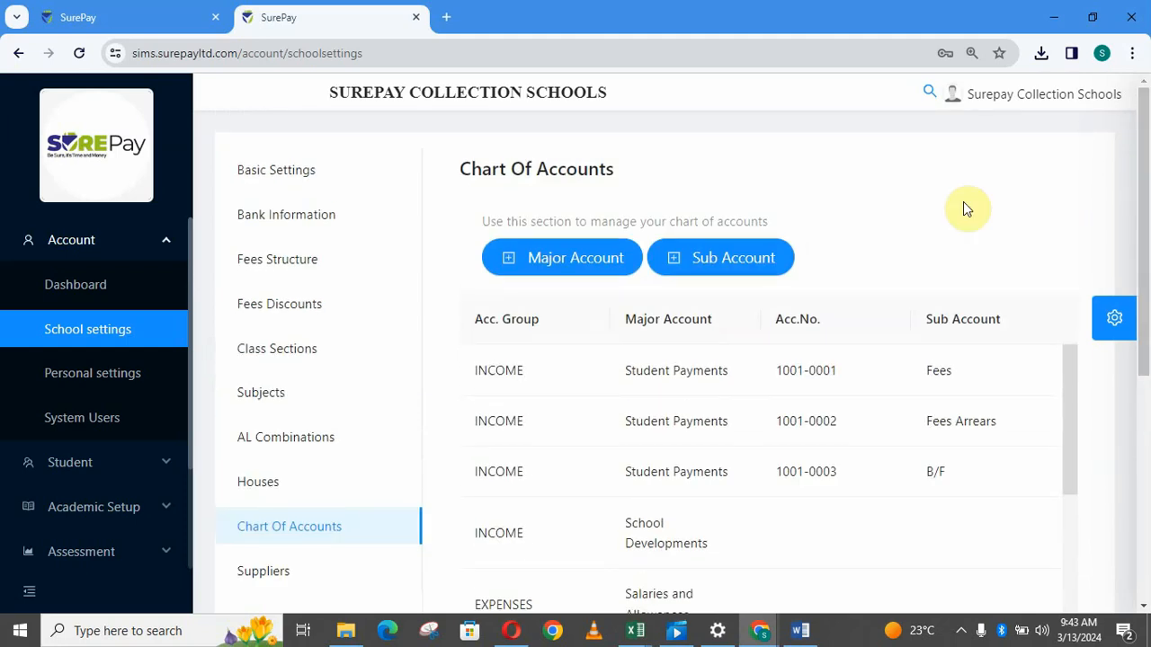
# Start a new sub account with ledger EXPENSES and general account Staff Breakfast.
pyautogui.click(738, 260)
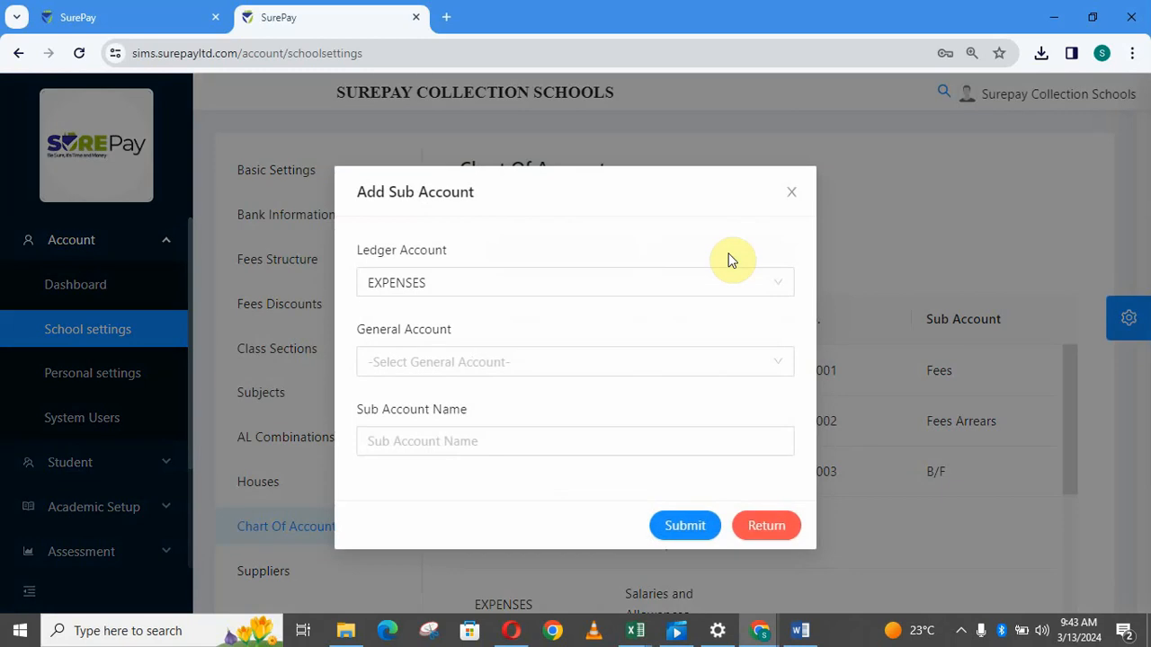
pyautogui.click(598, 286)
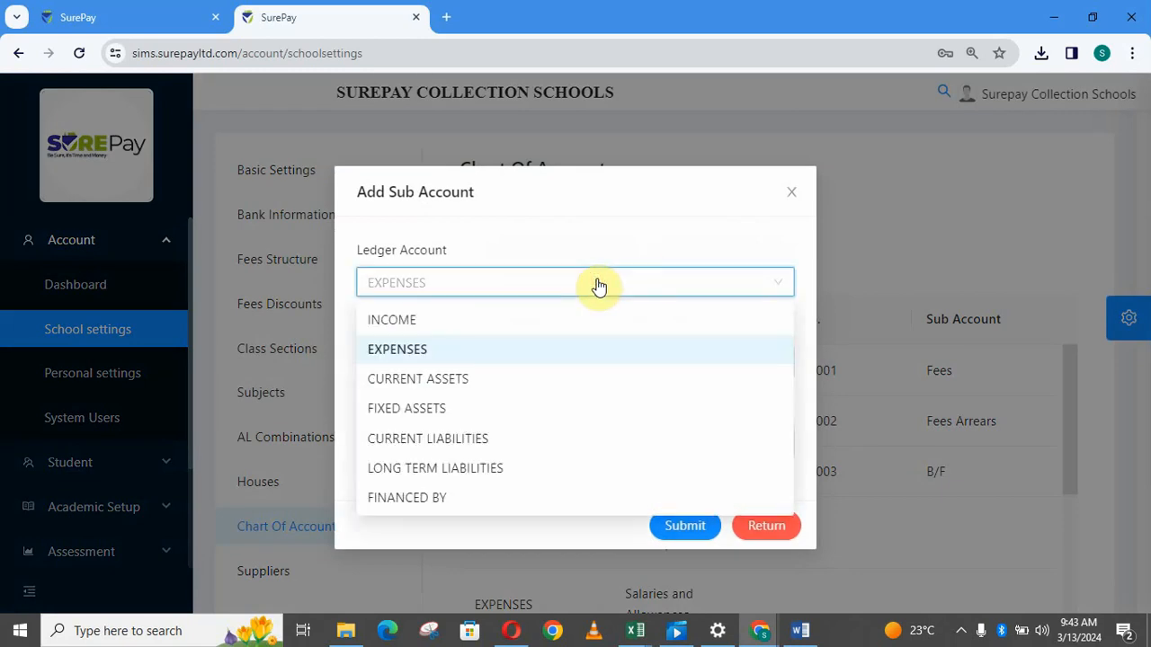
pyautogui.click(424, 357)
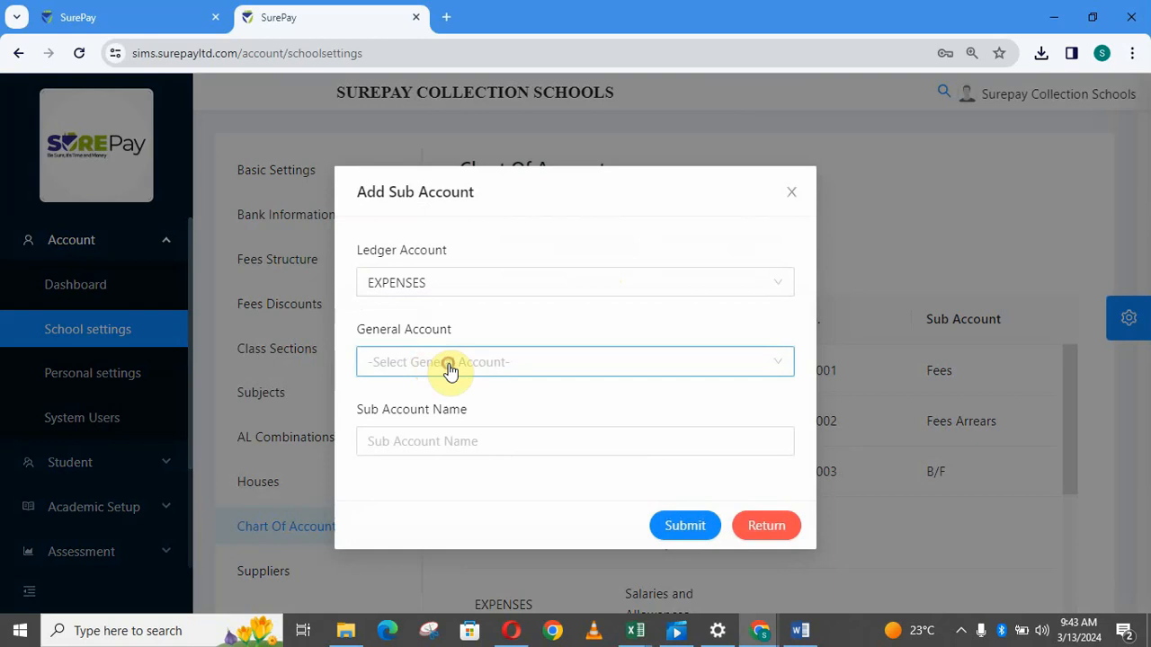
pyautogui.click(450, 363)
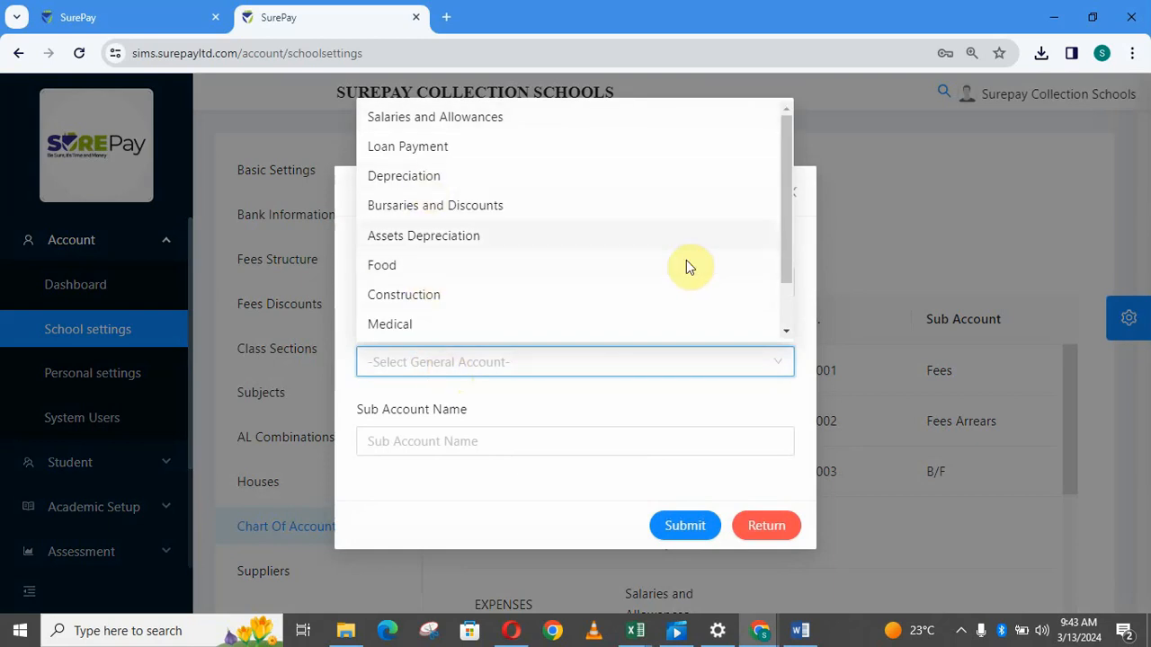
pyautogui.moveTo(786, 233); pyautogui.dragTo(792, 271)
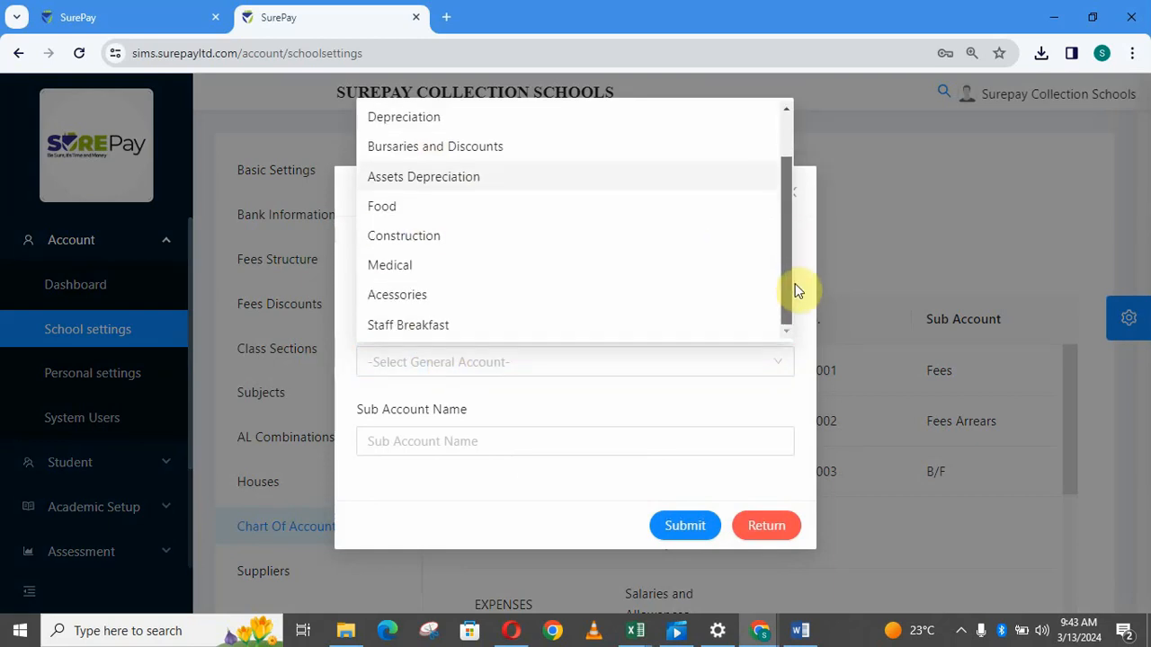
pyautogui.click(463, 329)
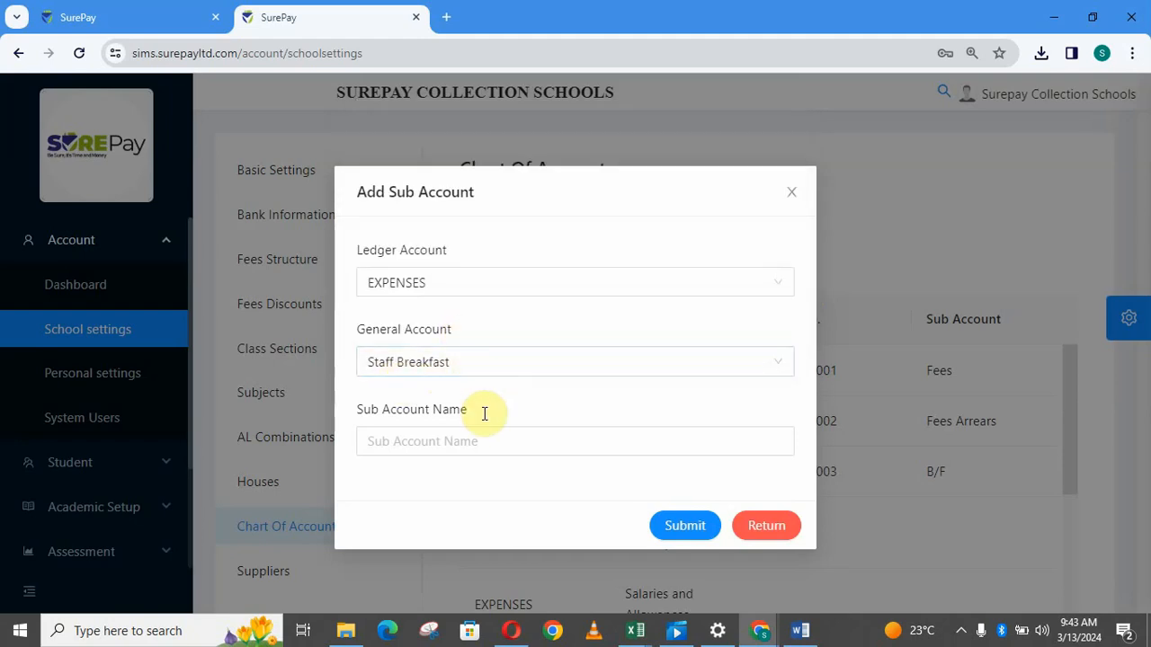
# Name the sub account 'chapat' and submit it.
pyautogui.click(410, 437)
pyautogui.click(412, 437)
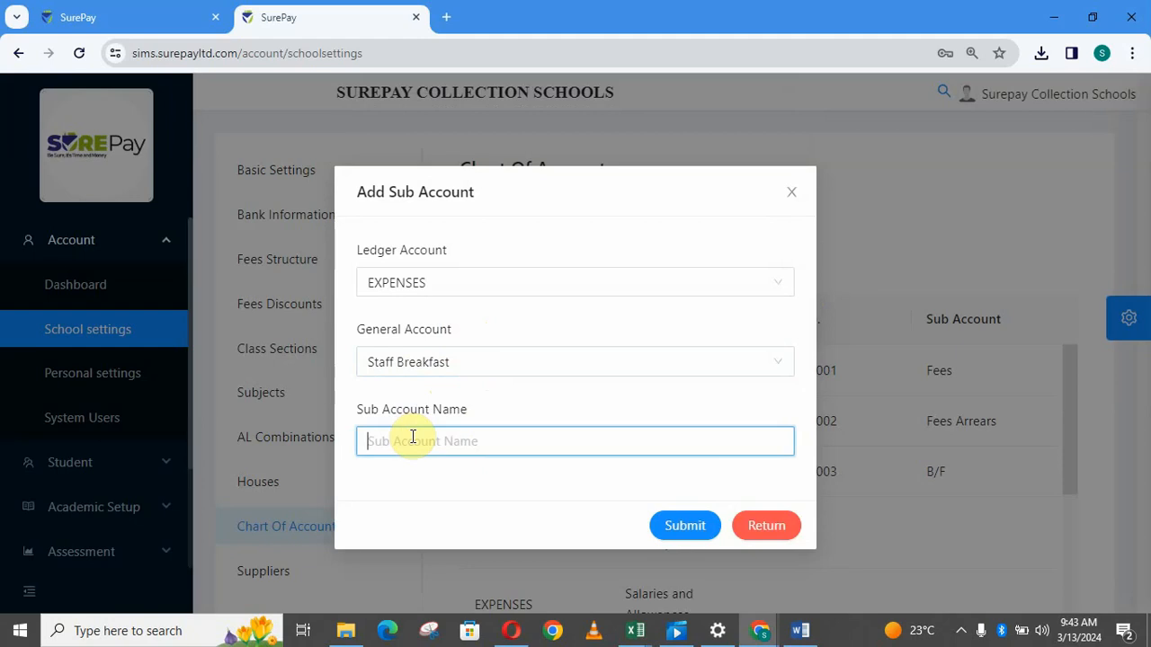
pyautogui.write('chapat')
pyautogui.click(694, 532)
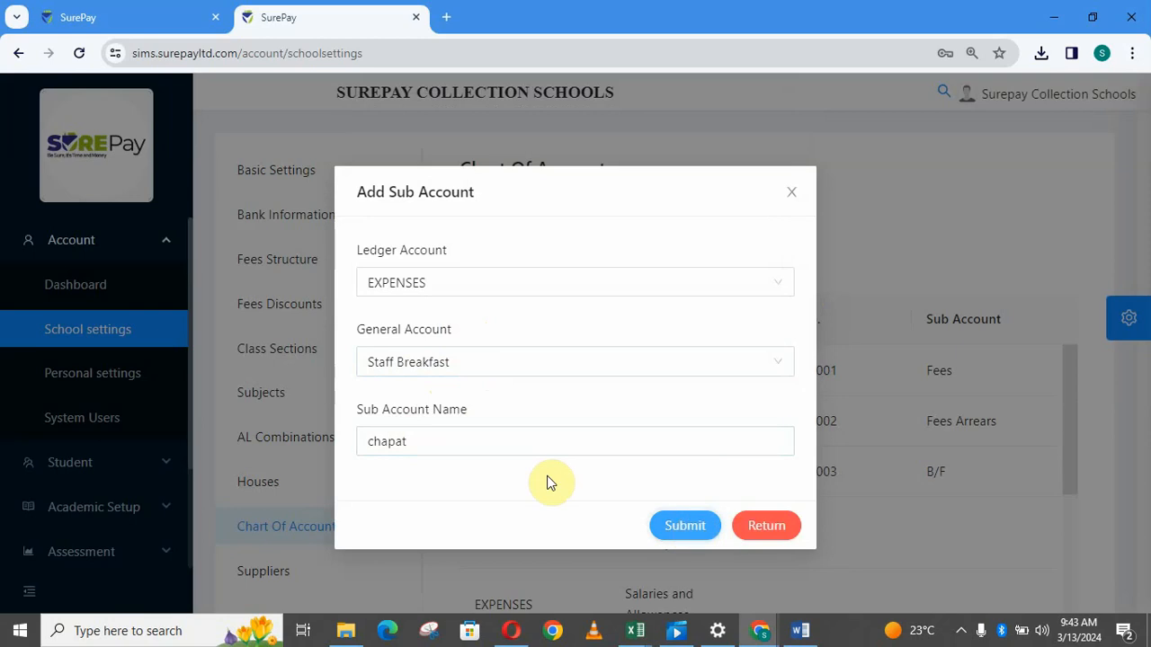
pyautogui.click(462, 447)
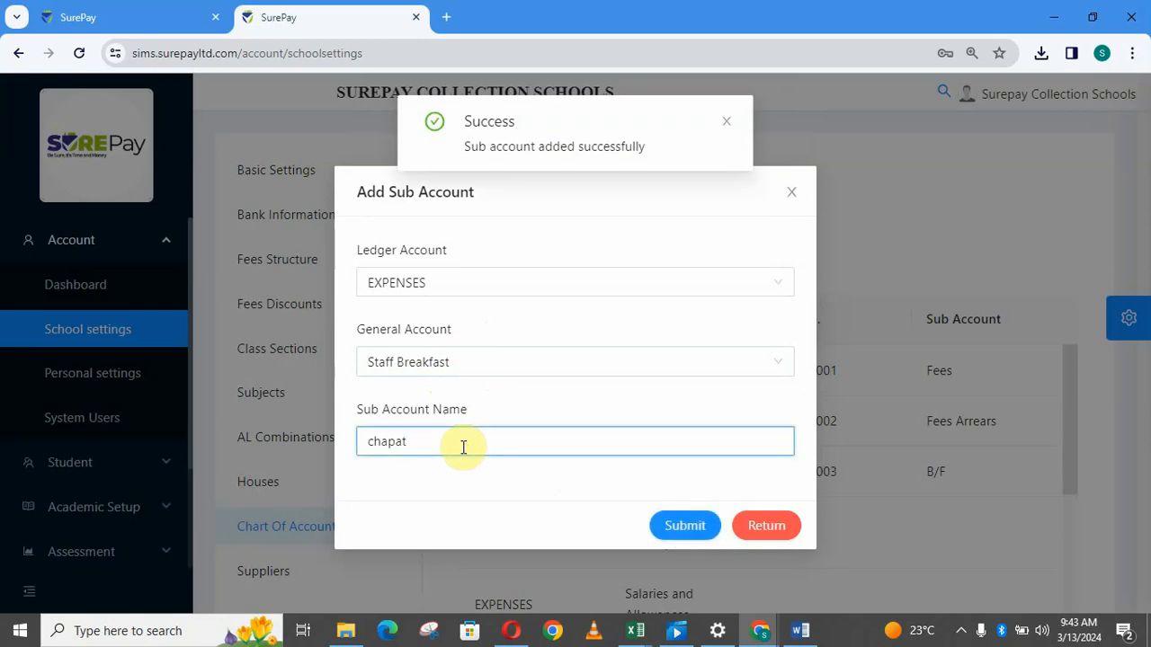
# Replace the sub account name with 'sam', submit it, then close the form.
pyautogui.hotkey('ctrl', 'a')
pyautogui.press('BackSpace')
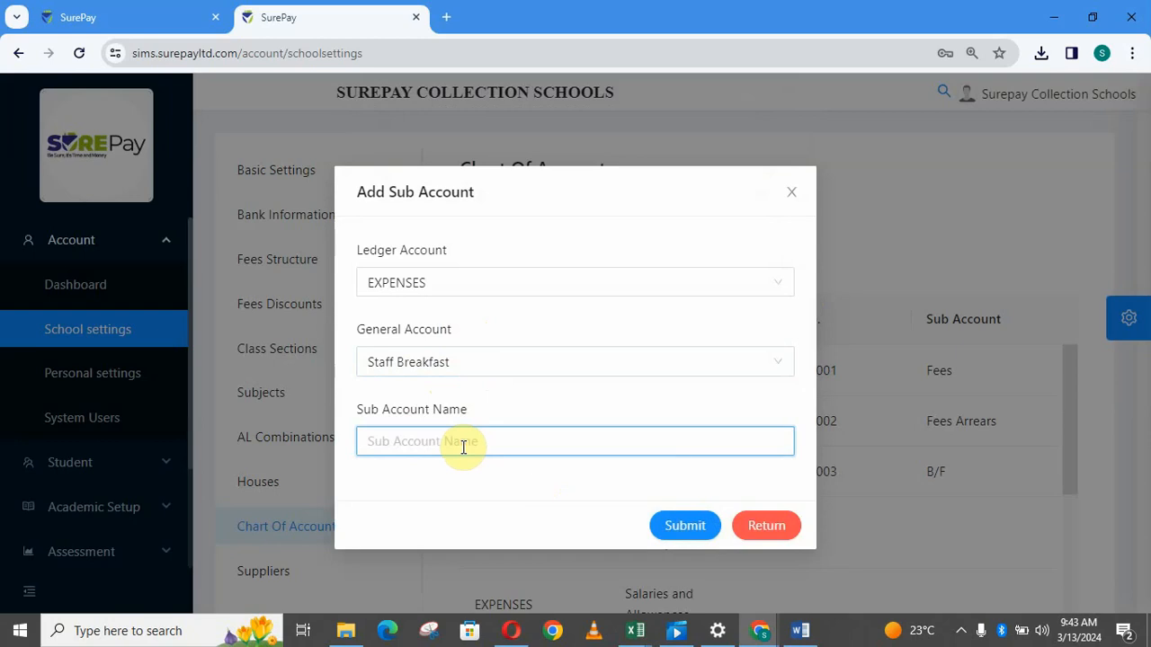
pyautogui.write('samosa')
pyautogui.click(684, 530)
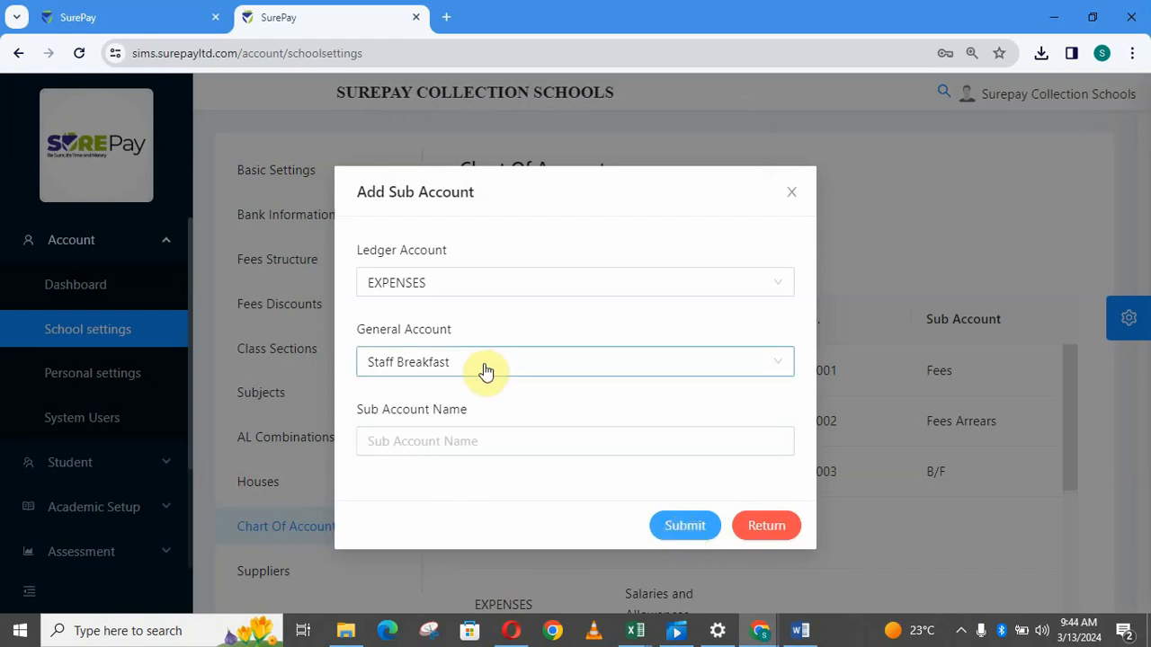
pyautogui.click(514, 440)
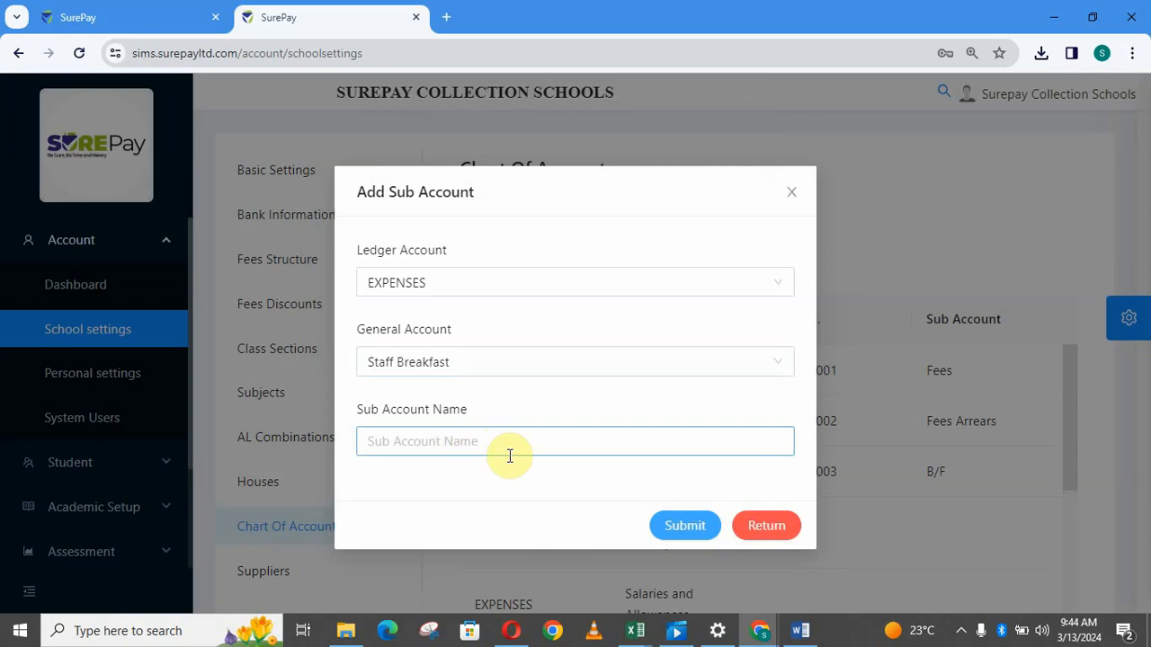
pyautogui.click(771, 529)
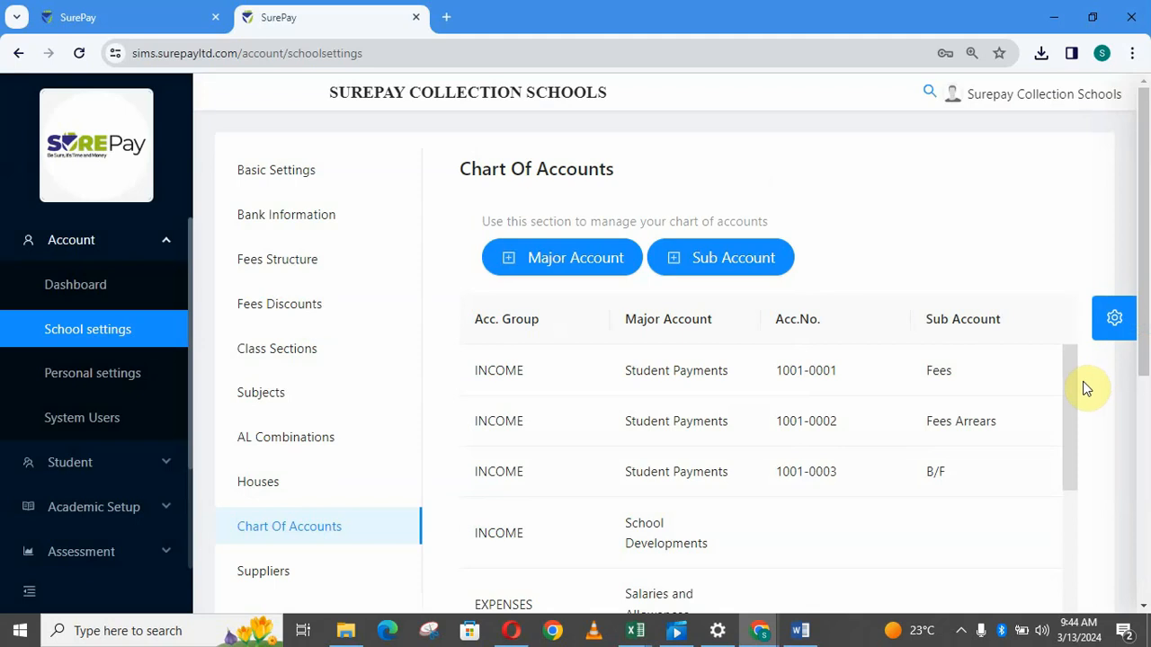
# Switch to the Chrome window showing the Chart of Account Organisation PDF.
pyautogui.moveTo(1069, 387)
pyautogui.mouseDown()
pyautogui.moveTo(1081, 473)
pyautogui.moveTo(1086, 378)
pyautogui.mouseUp()
pyautogui.moveTo(769, 635)
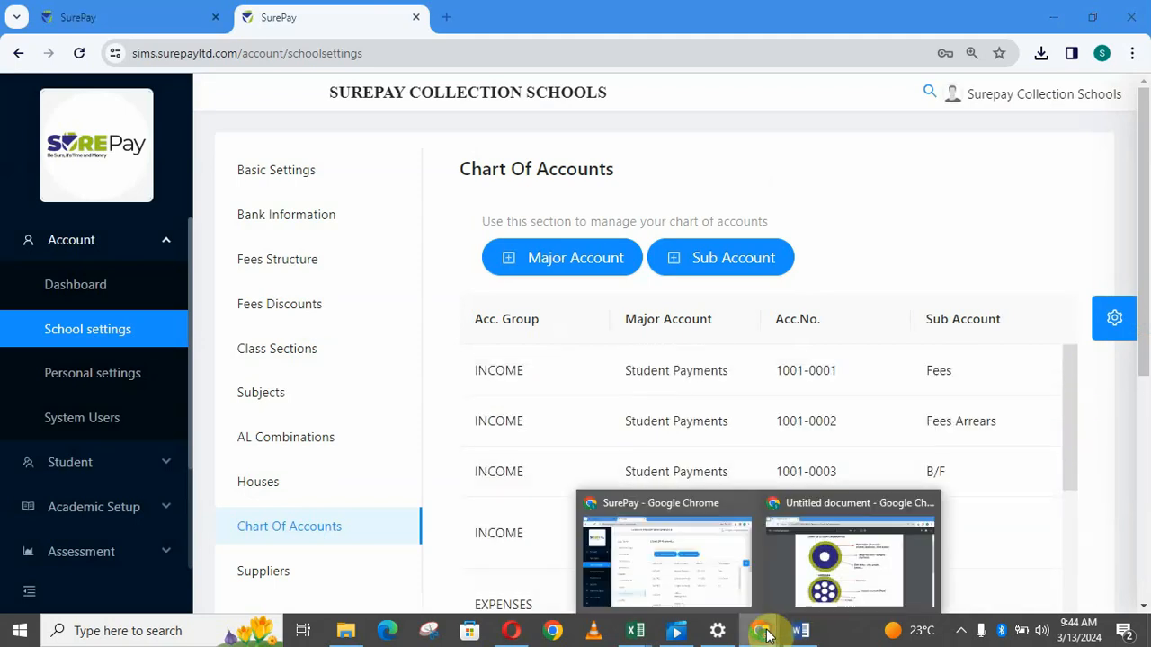
pyautogui.click(836, 548)
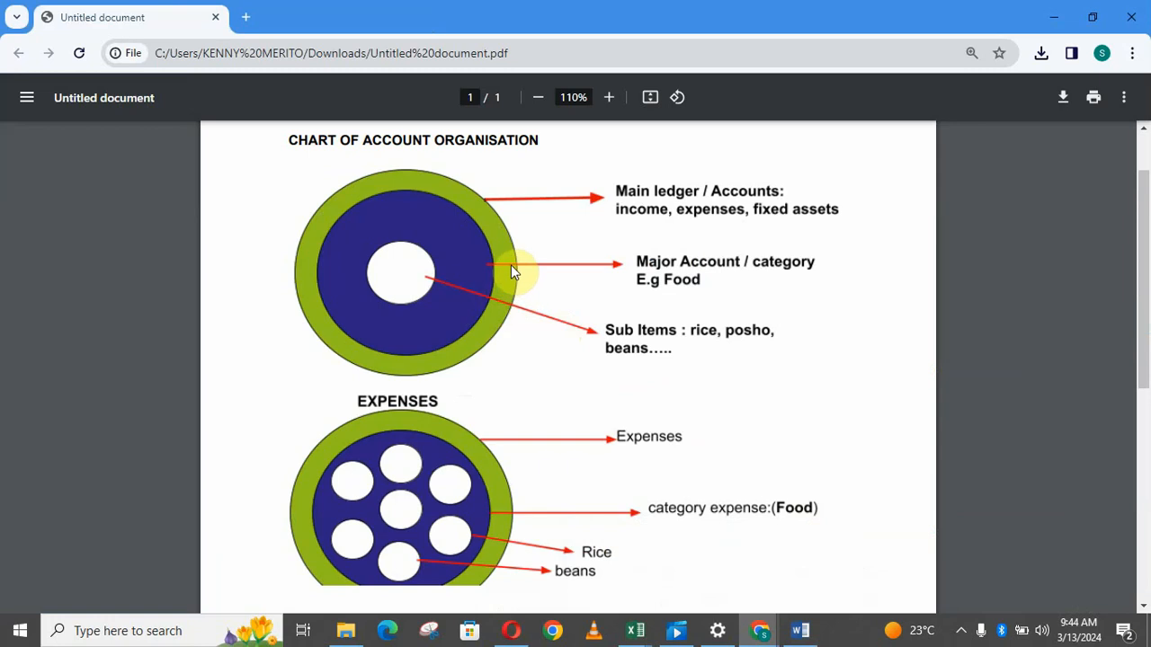
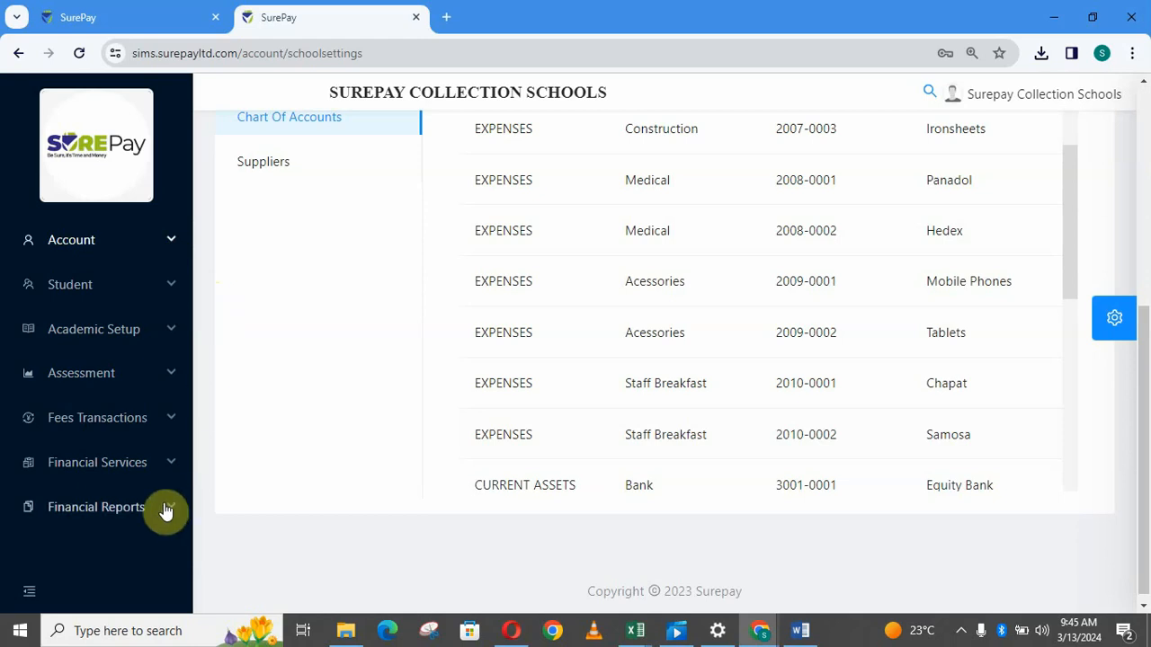
# Open the Recurrent Expenses page from the Financial Services sidebar menu.
pyautogui.click(168, 467)
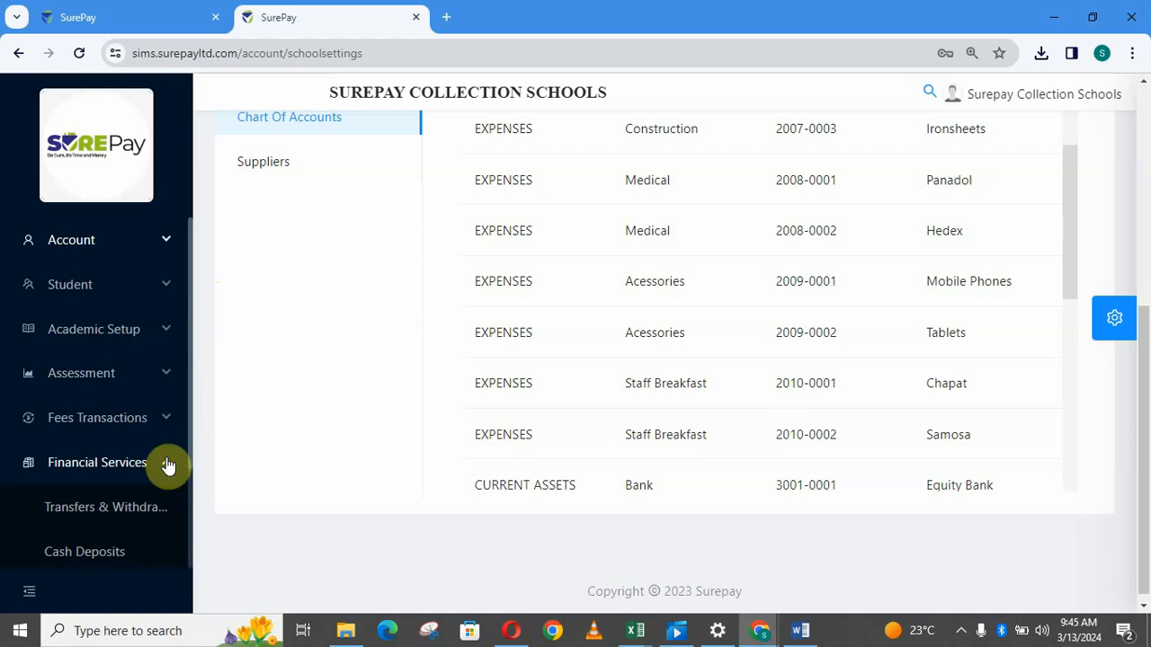
pyautogui.moveTo(187, 439); pyautogui.dragTo(189, 482)
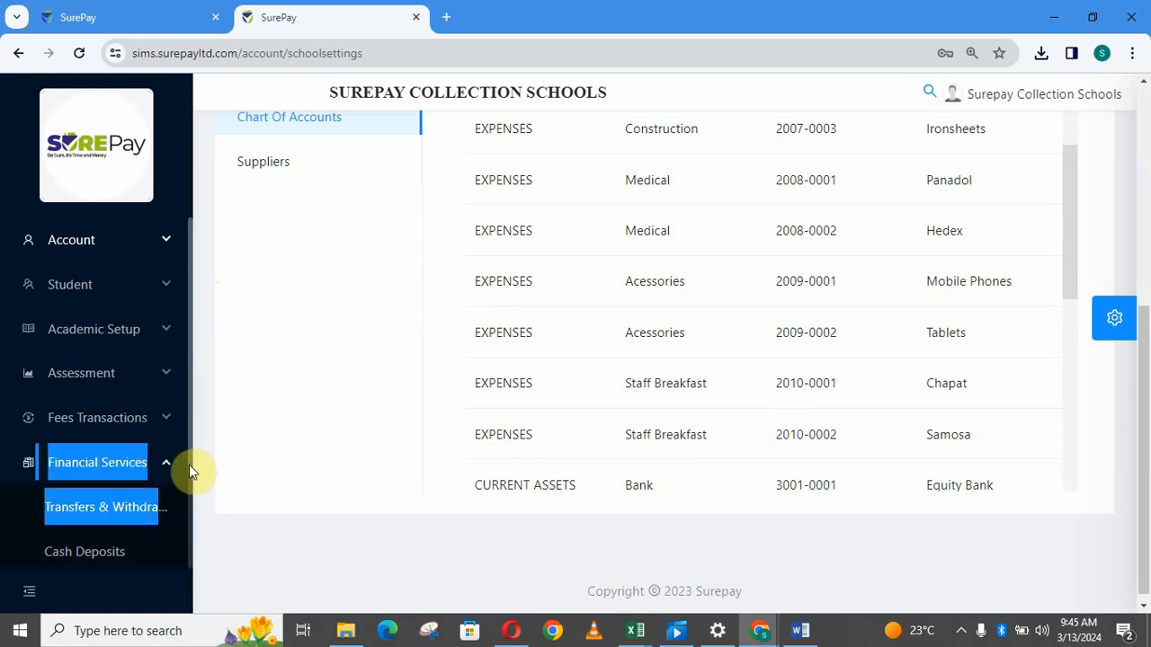
pyautogui.scroll(-2, 190, 460)
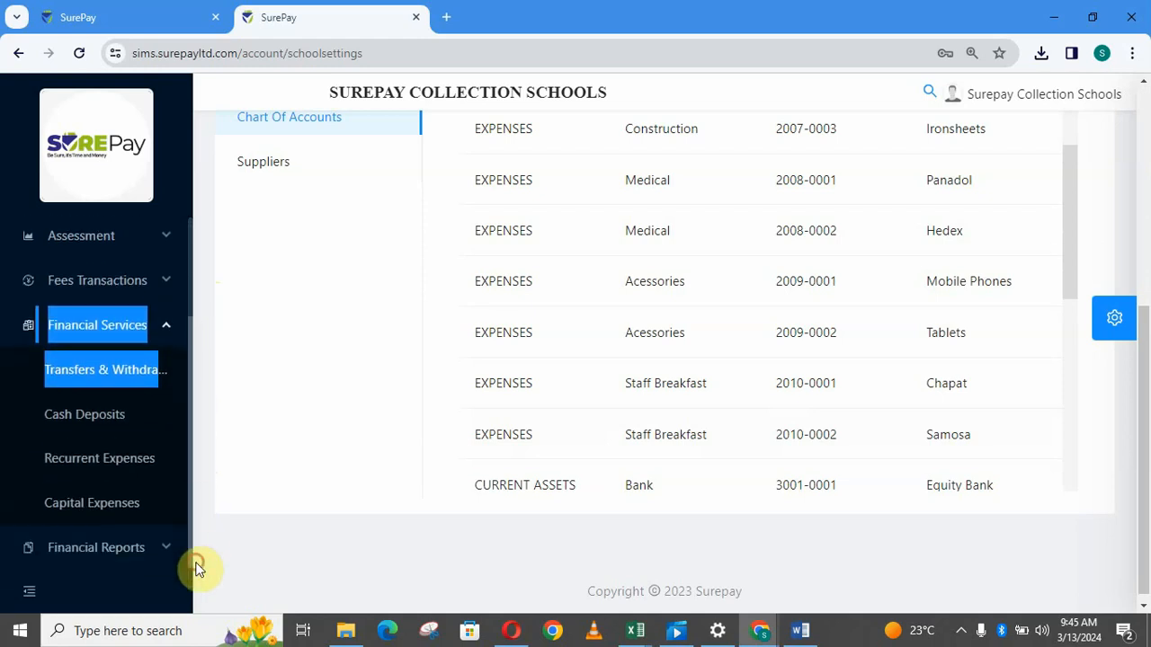
pyautogui.click(244, 449)
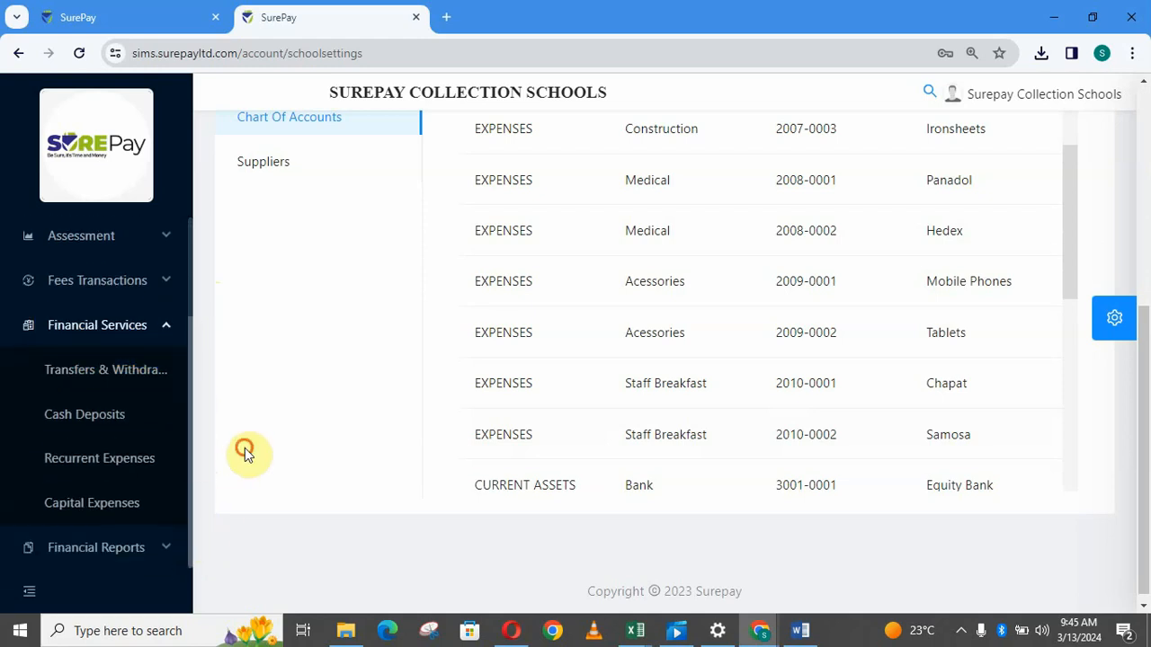
pyautogui.click(90, 470)
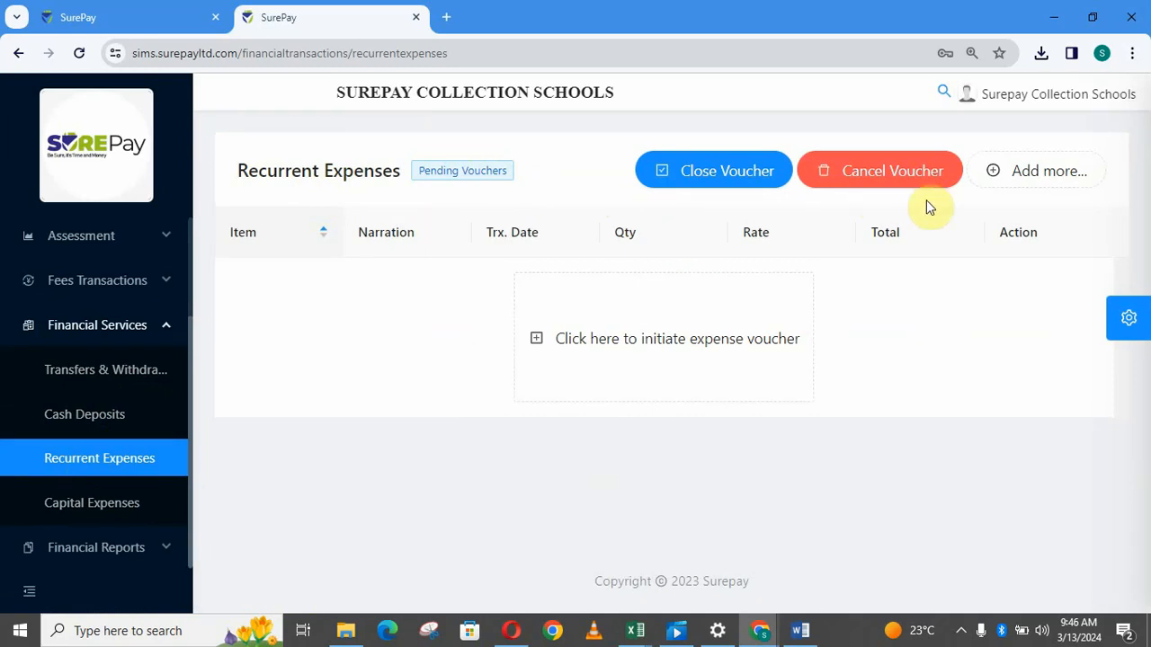
# Start a new expenditure item and select Chapat as the expense item.
pyautogui.click(1020, 180)
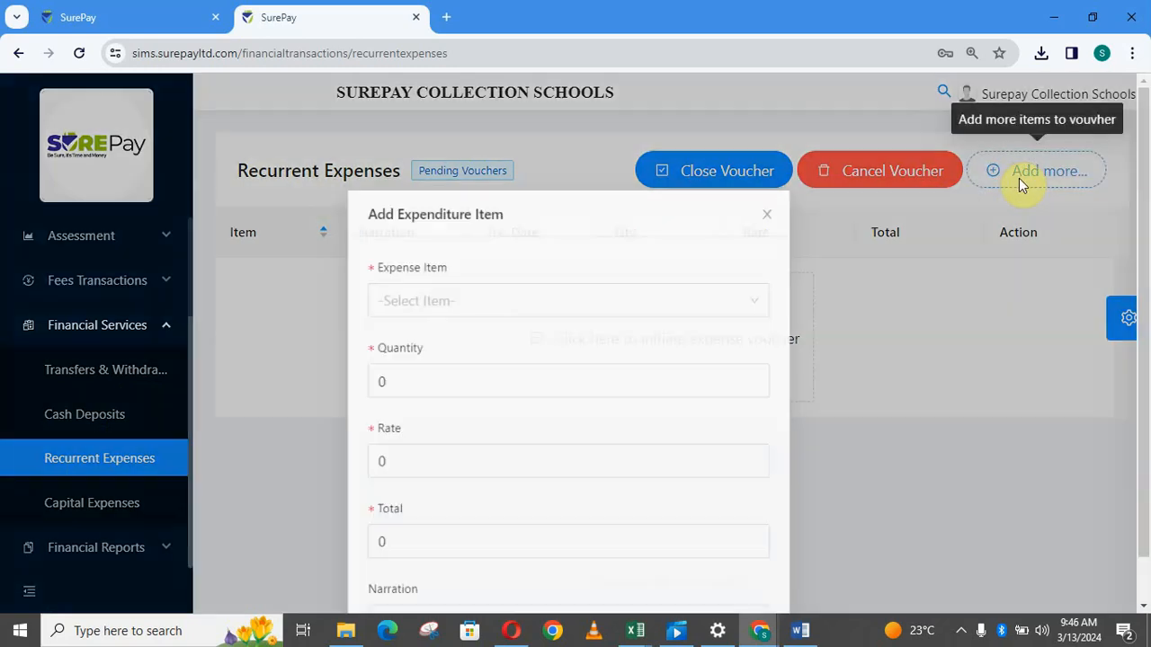
pyautogui.click(770, 295)
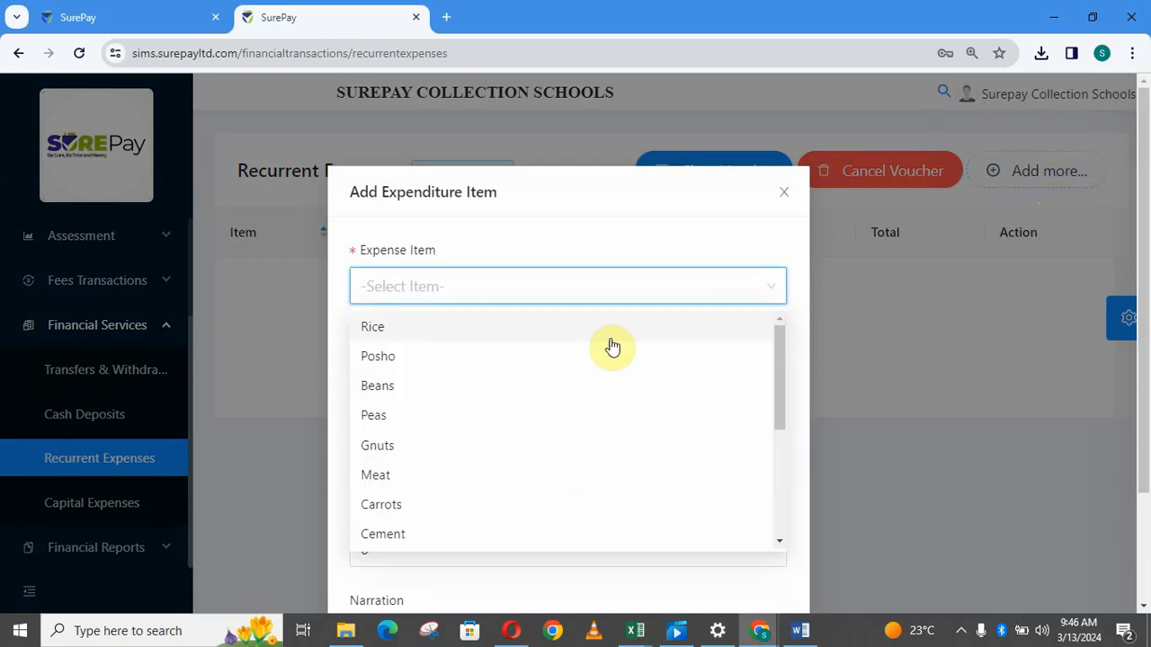
pyautogui.moveTo(783, 367); pyautogui.dragTo(781, 483)
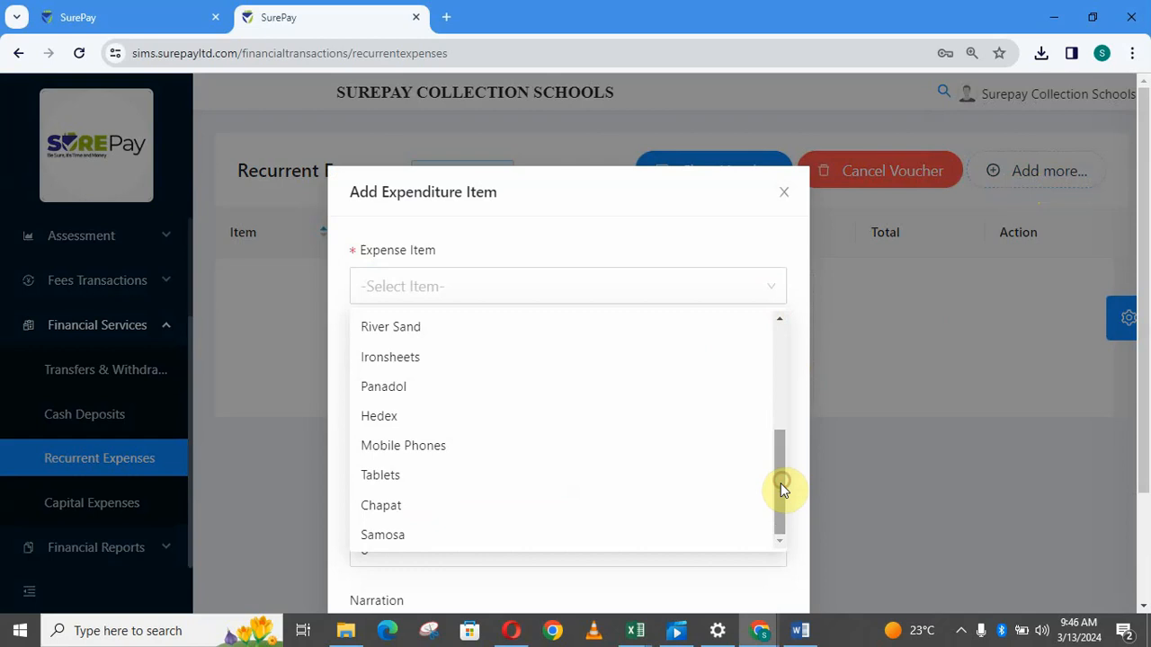
pyautogui.click(456, 508)
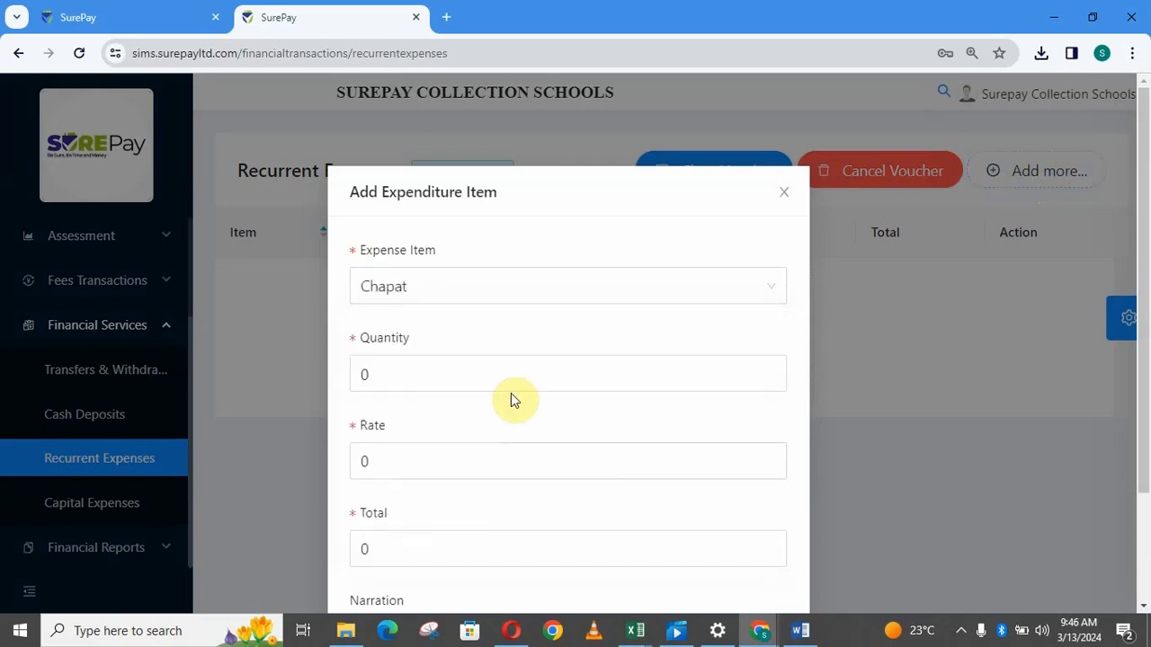
# Enter quantity 10, rate 500 and narration 'staffbreakfast', then add the Chapat line.
pyautogui.click(504, 380)
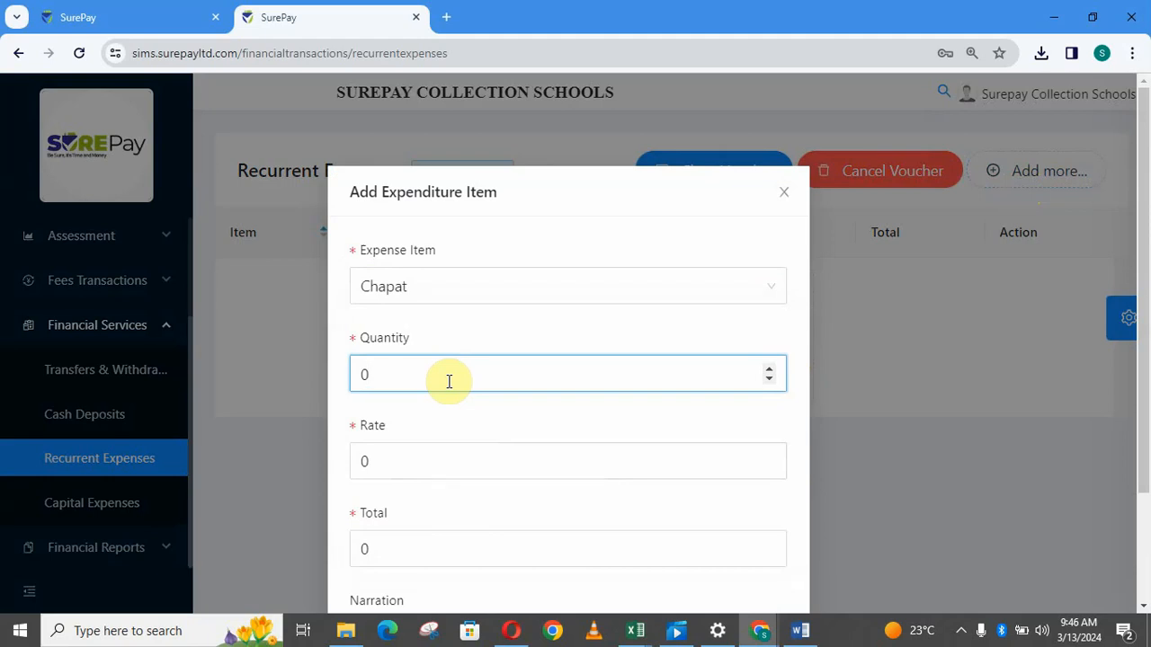
pyautogui.press('BackSpace')
pyautogui.write('10')
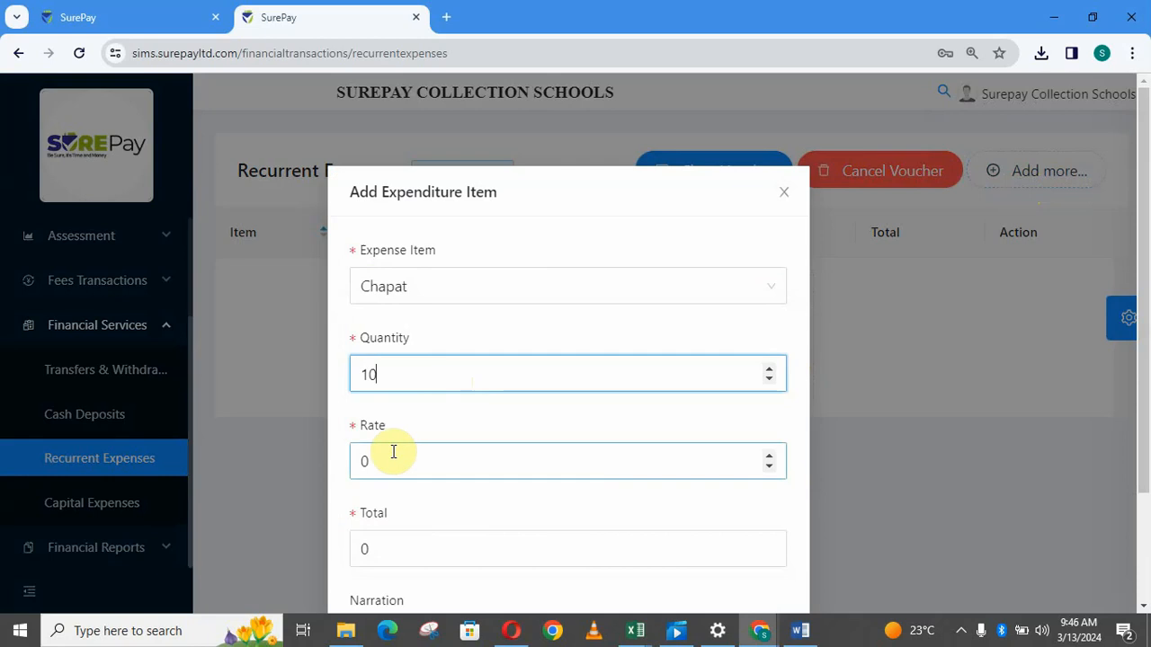
pyautogui.click(393, 451)
pyautogui.press('BackSpace')
pyautogui.write('500')
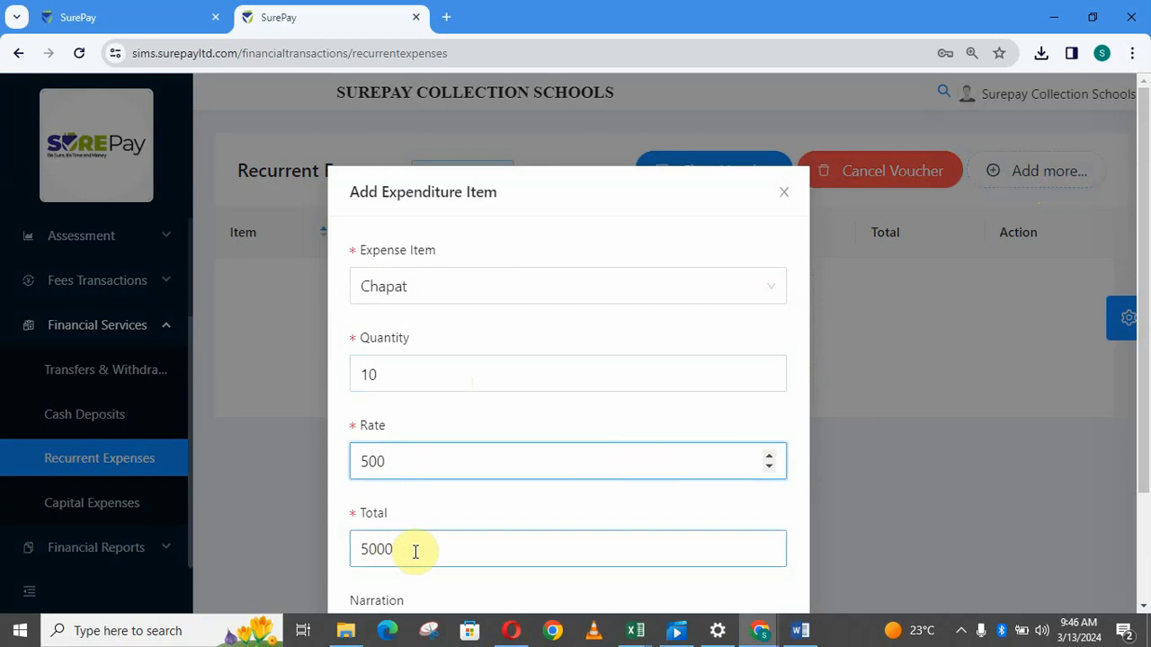
pyautogui.scroll(-3, 1146, 337)
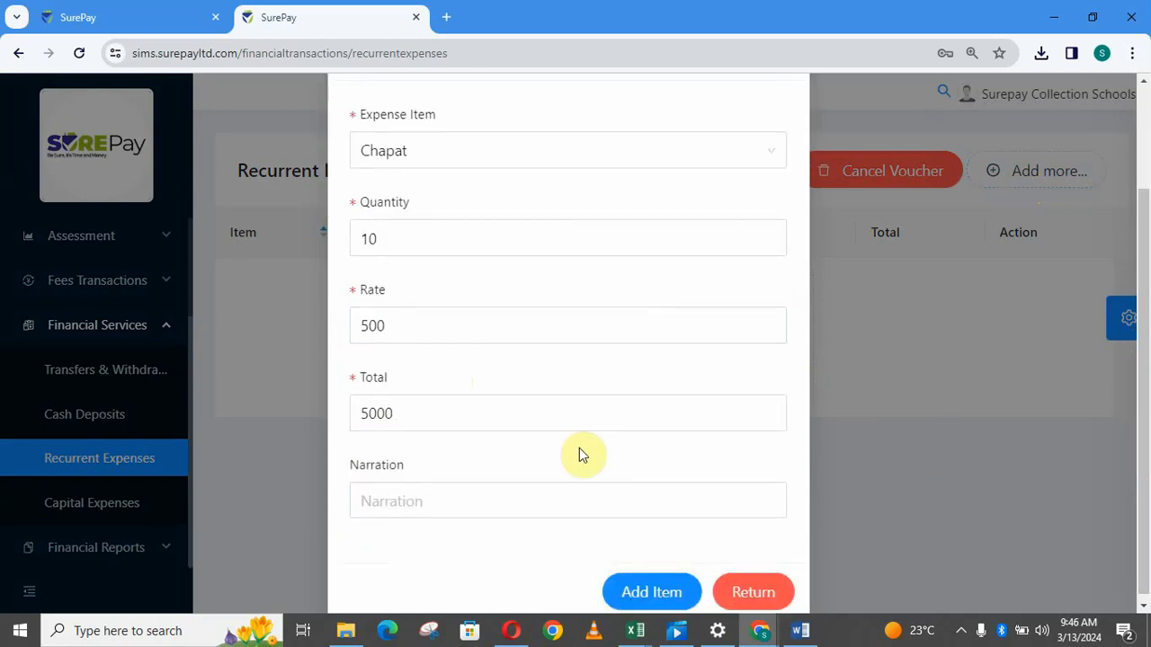
pyautogui.click(465, 491)
pyautogui.write('sta')
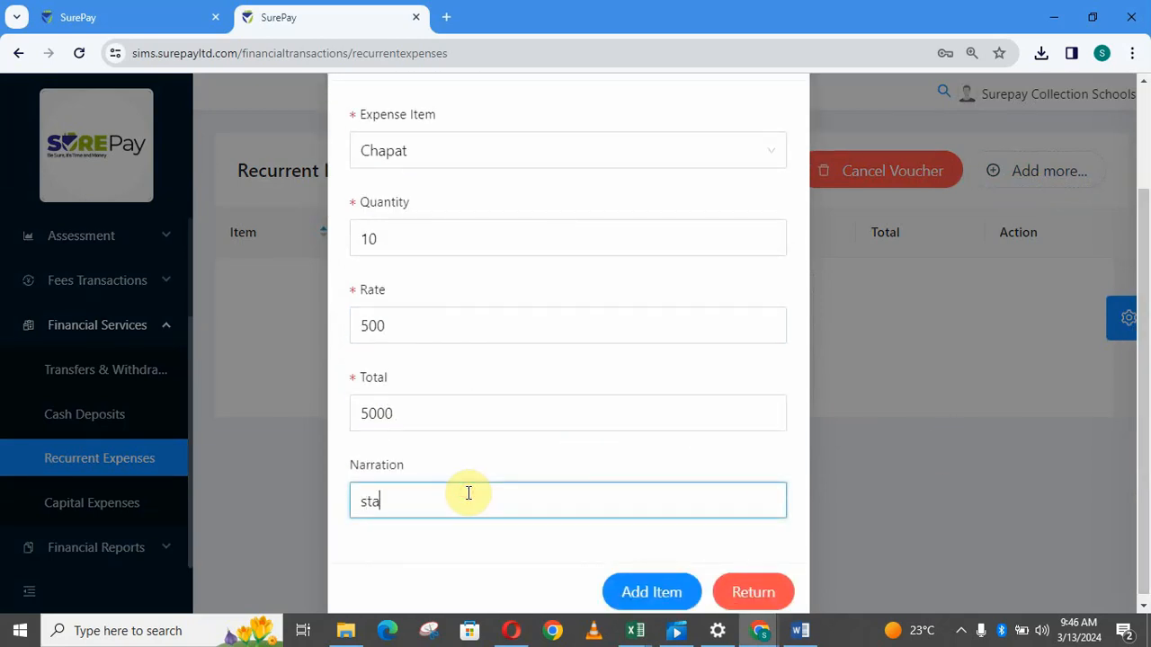
pyautogui.write('ffbreakfast')
pyautogui.click(651, 595)
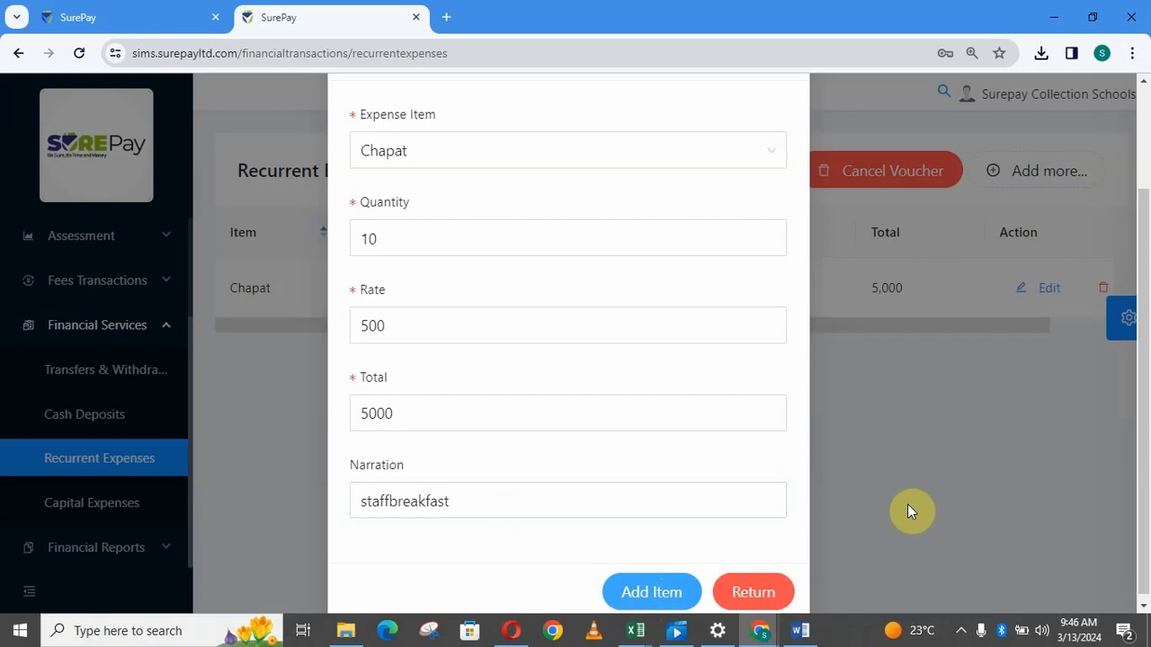
# Switch the item to Samosa and add it at quantity 10 and rate 500.
pyautogui.click(668, 162)
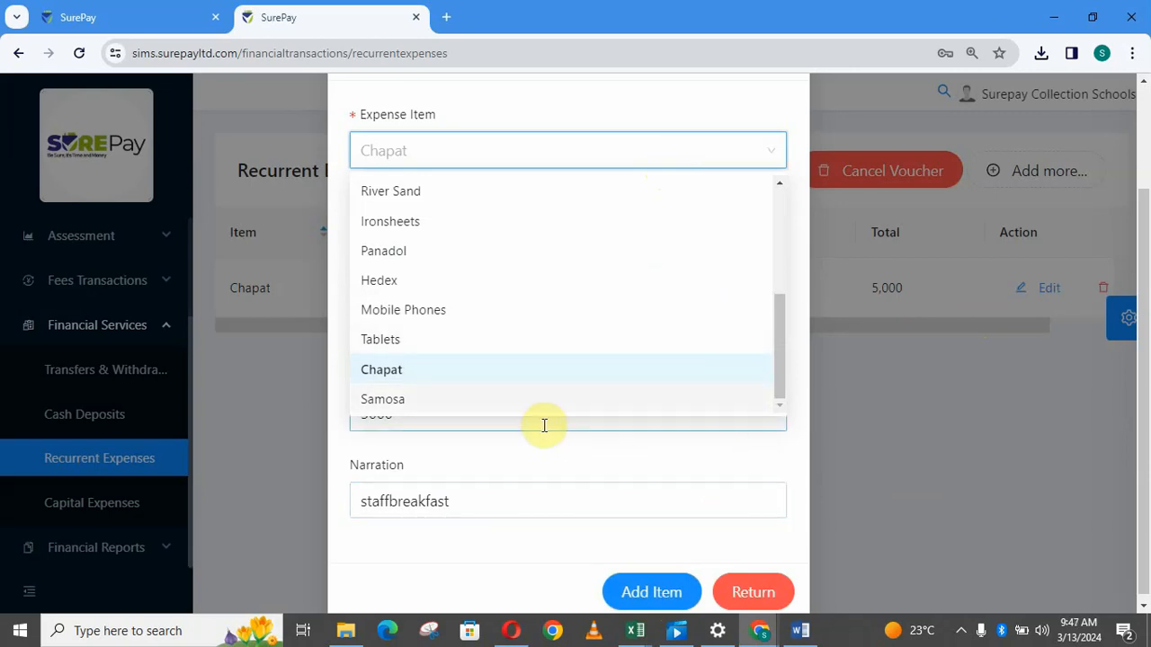
pyautogui.click(510, 406)
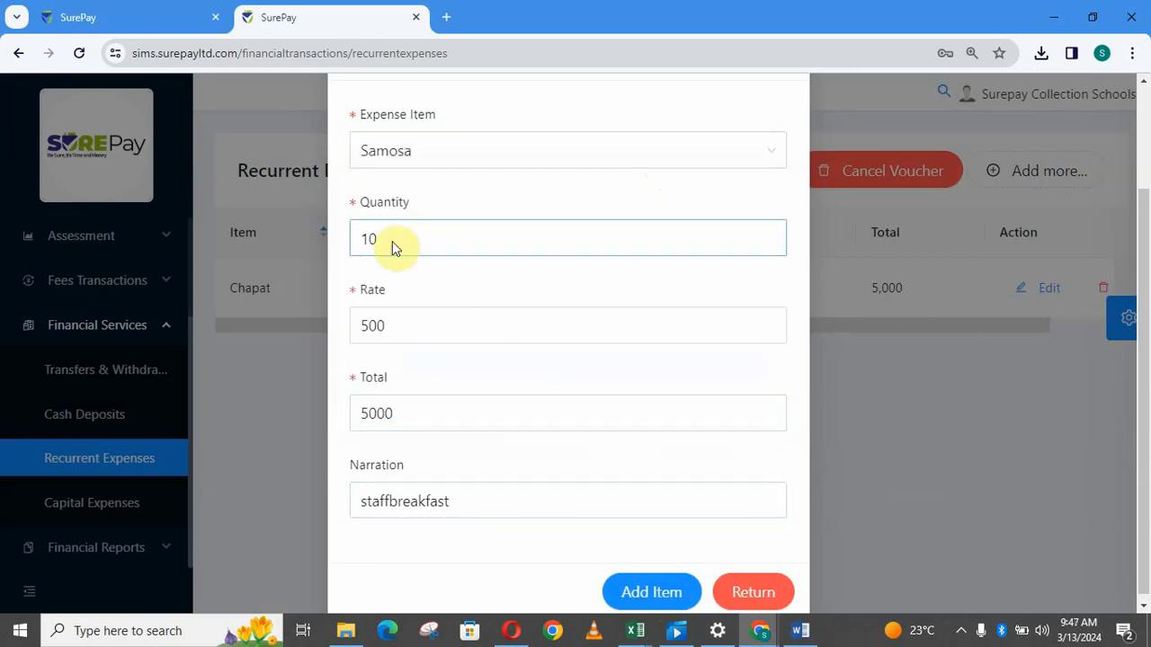
pyautogui.click(390, 245)
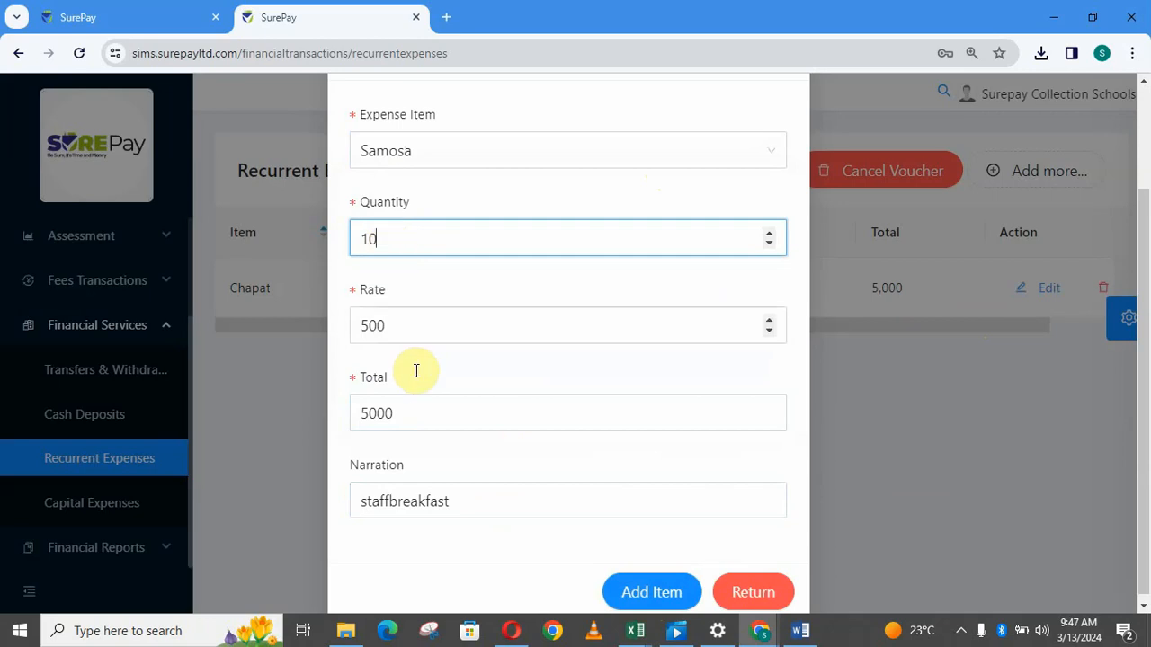
pyautogui.click(388, 332)
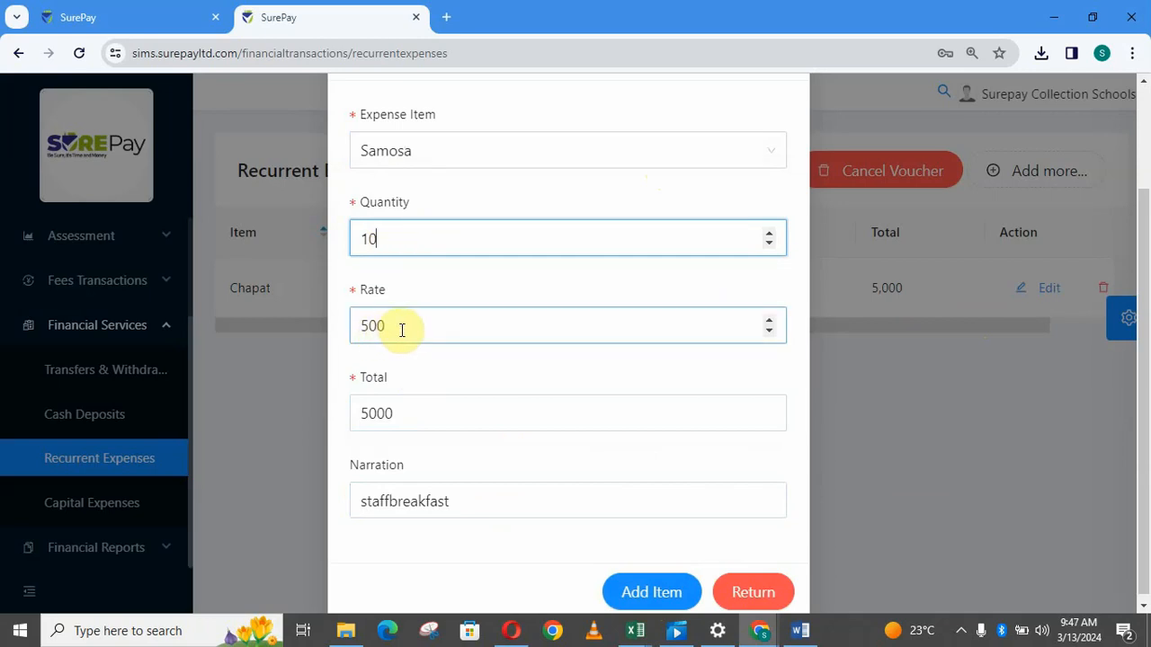
pyautogui.click(651, 597)
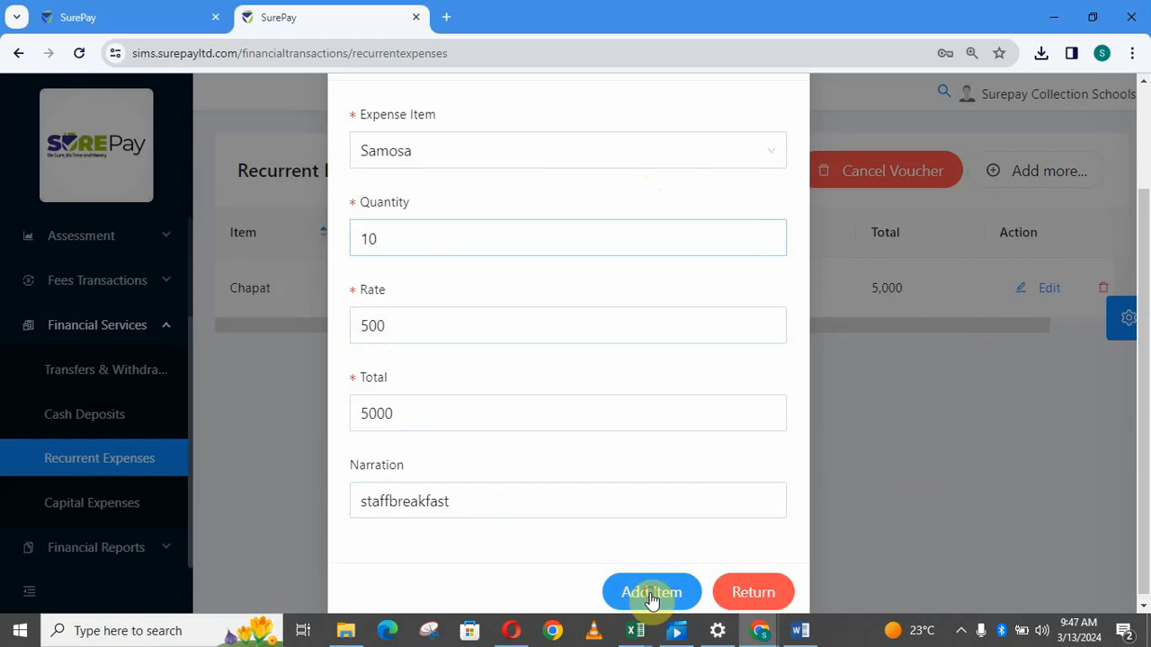
# Close the item form and review the Chapat and Samosa lines, each 5,000, in the voucher.
pyautogui.click(771, 590)
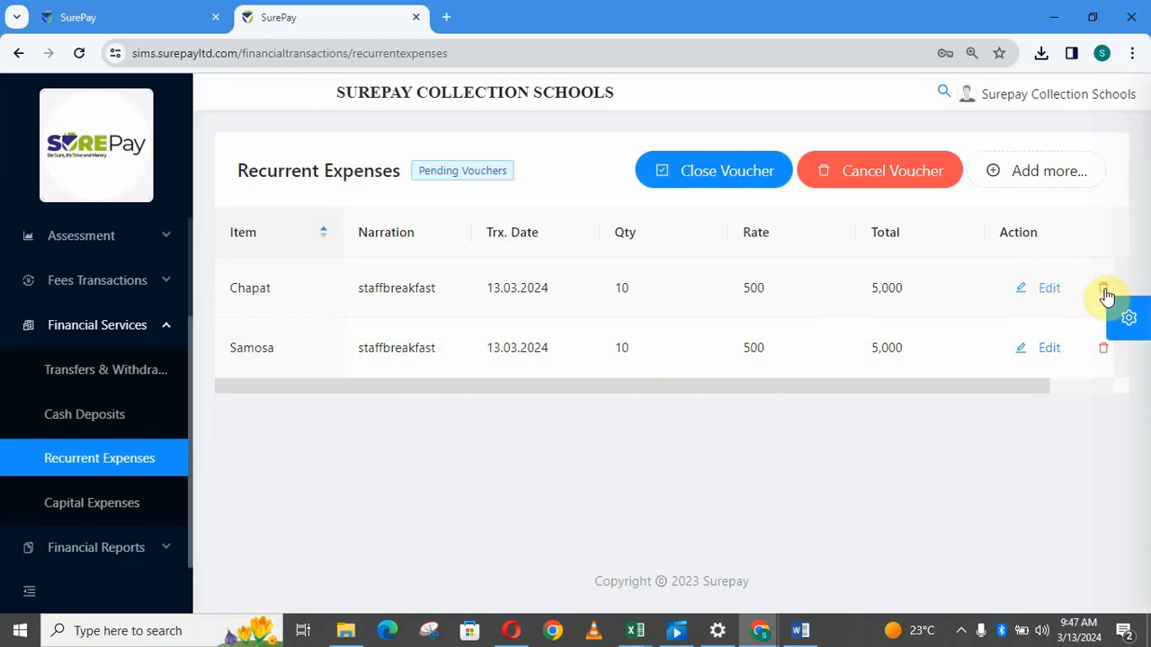
pyautogui.click(720, 185)
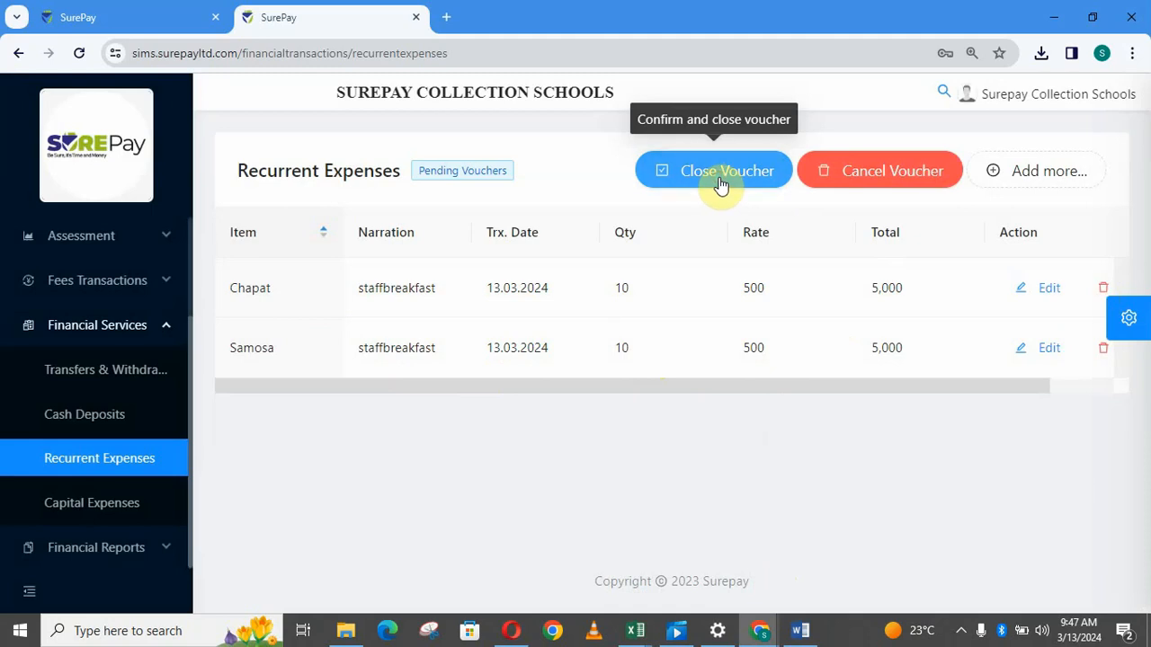
# Close the 10,000 voucher from Cash At Hand, voucher number 145, dated 11 March 2024.
pyautogui.click(721, 185)
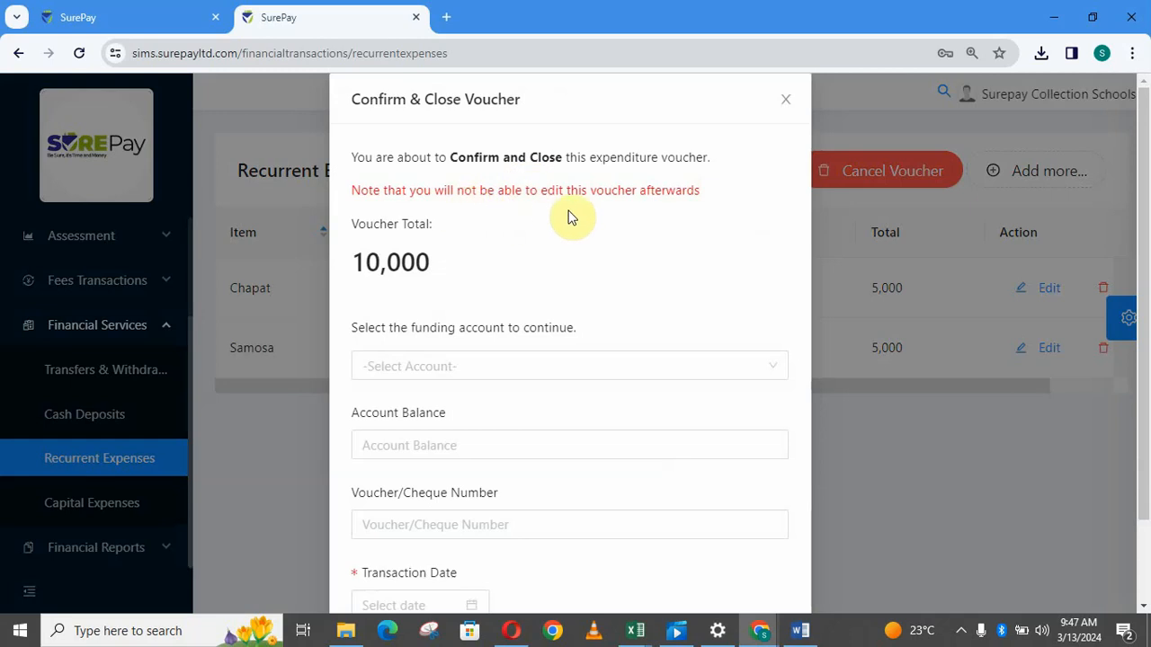
pyautogui.click(497, 372)
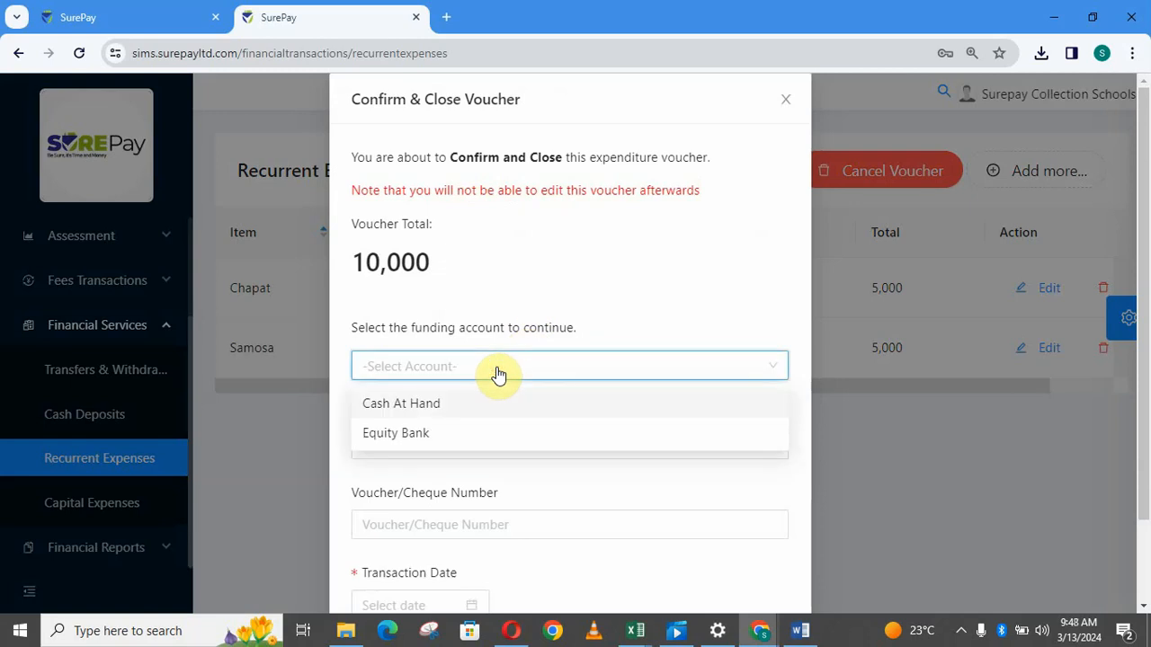
pyautogui.click(448, 405)
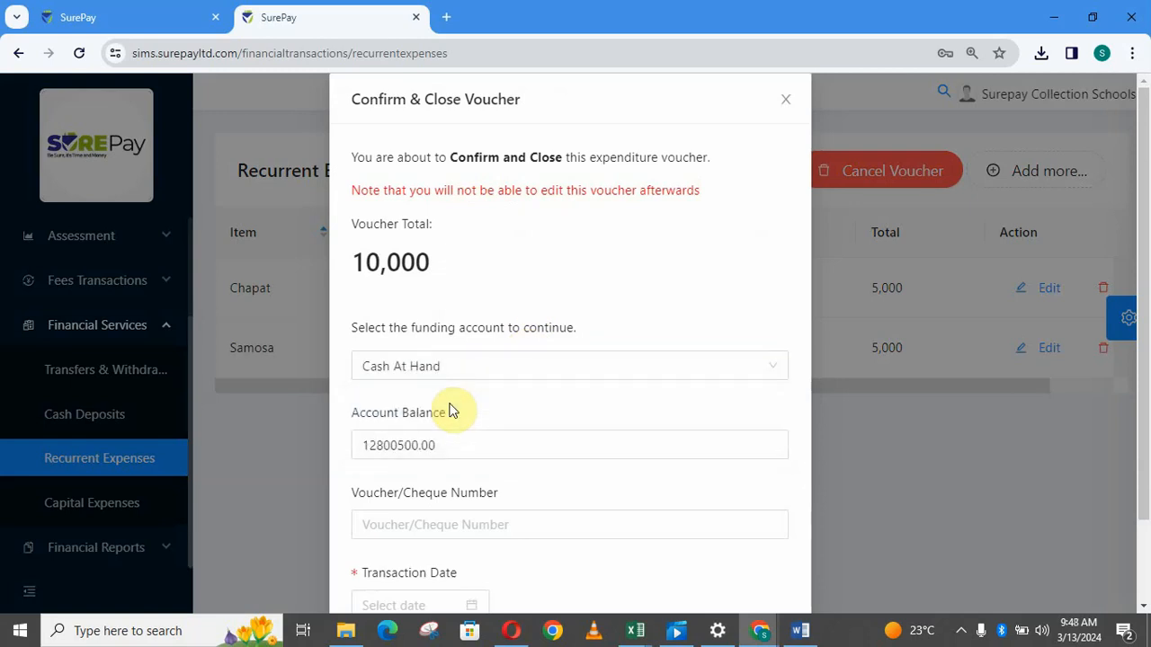
pyautogui.click(432, 523)
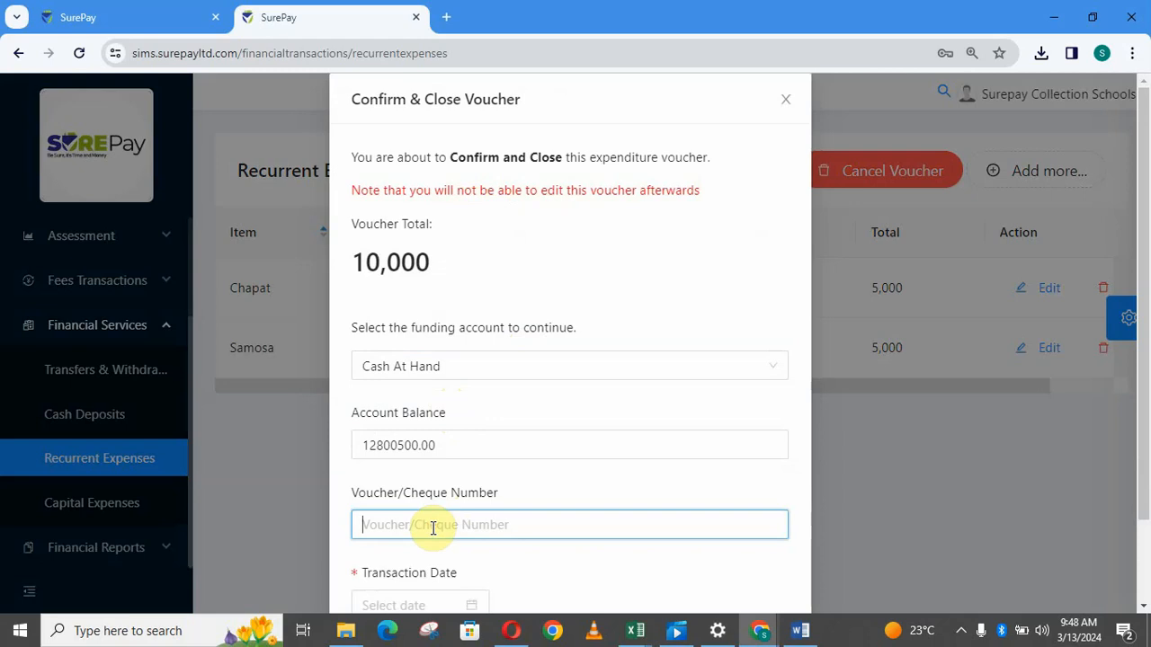
pyautogui.write('1 5')
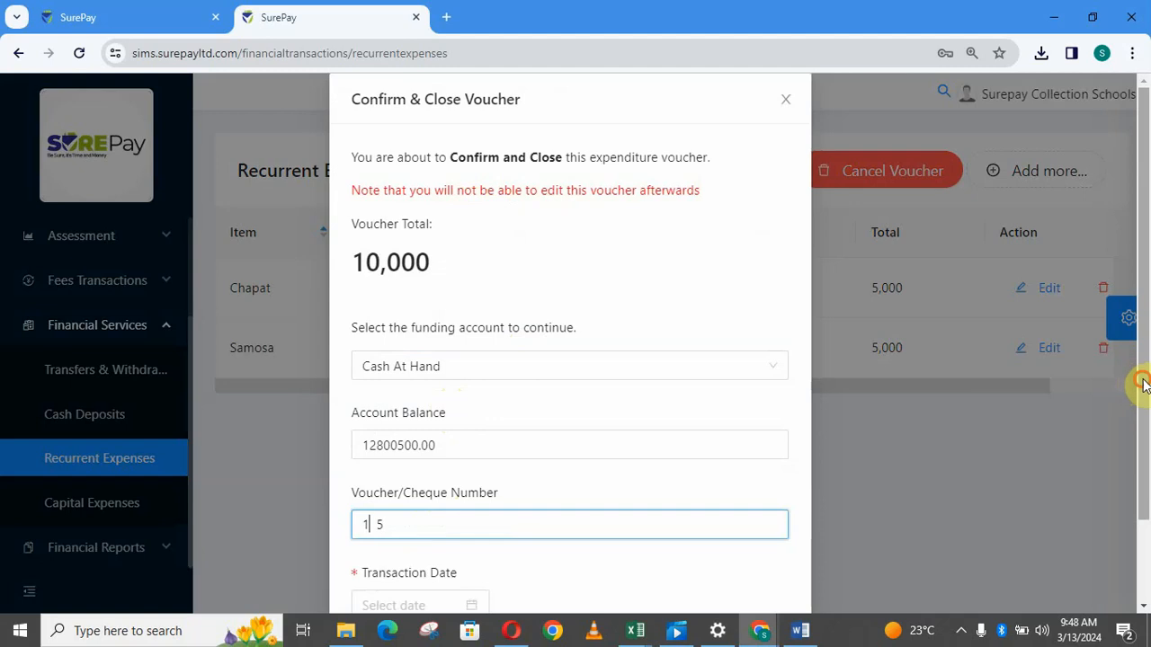
pyautogui.write('45')
pyautogui.scroll(-1, 1142, 384)
pyautogui.click(396, 555)
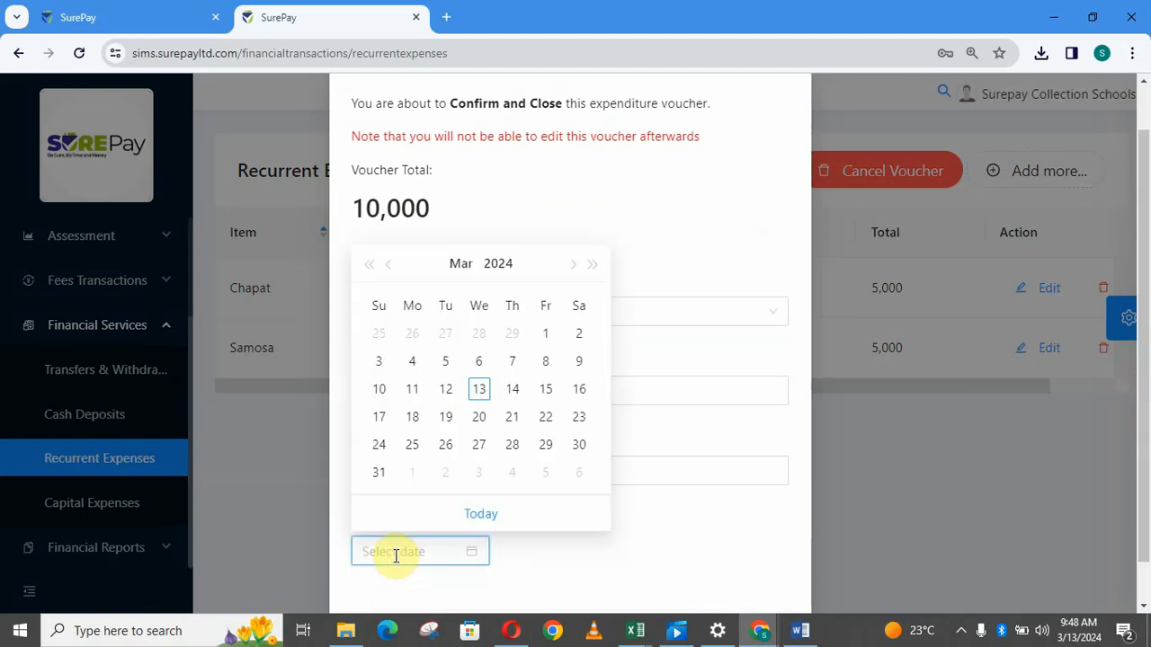
pyautogui.click(409, 398)
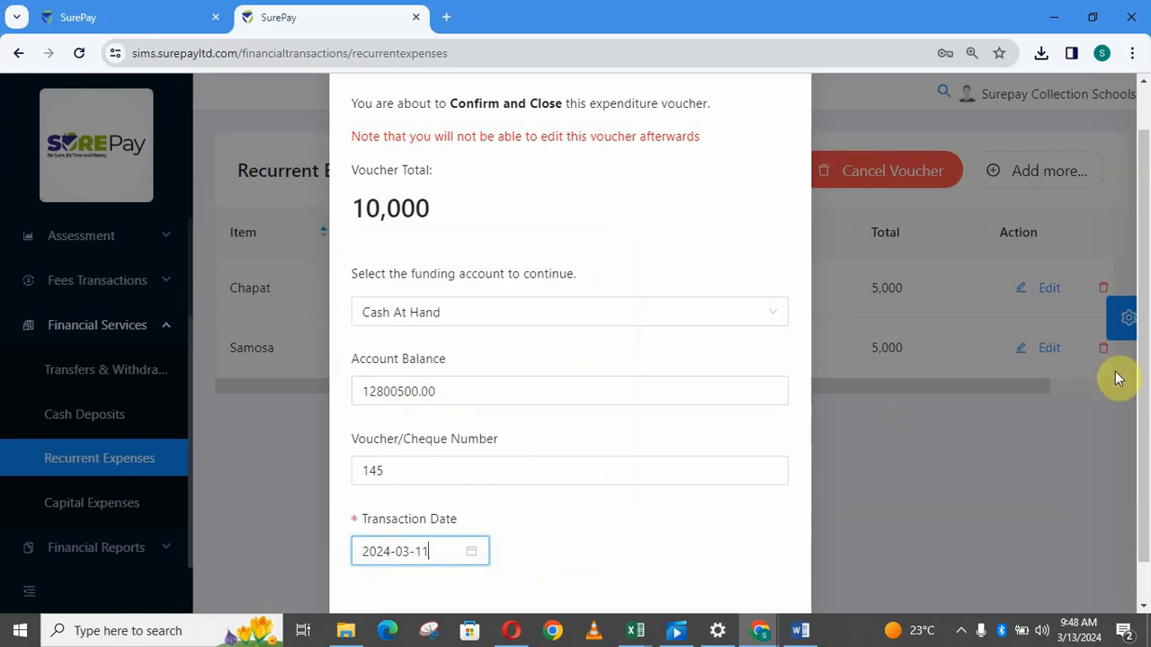
pyautogui.moveTo(1140, 380); pyautogui.dragTo(1143, 432)
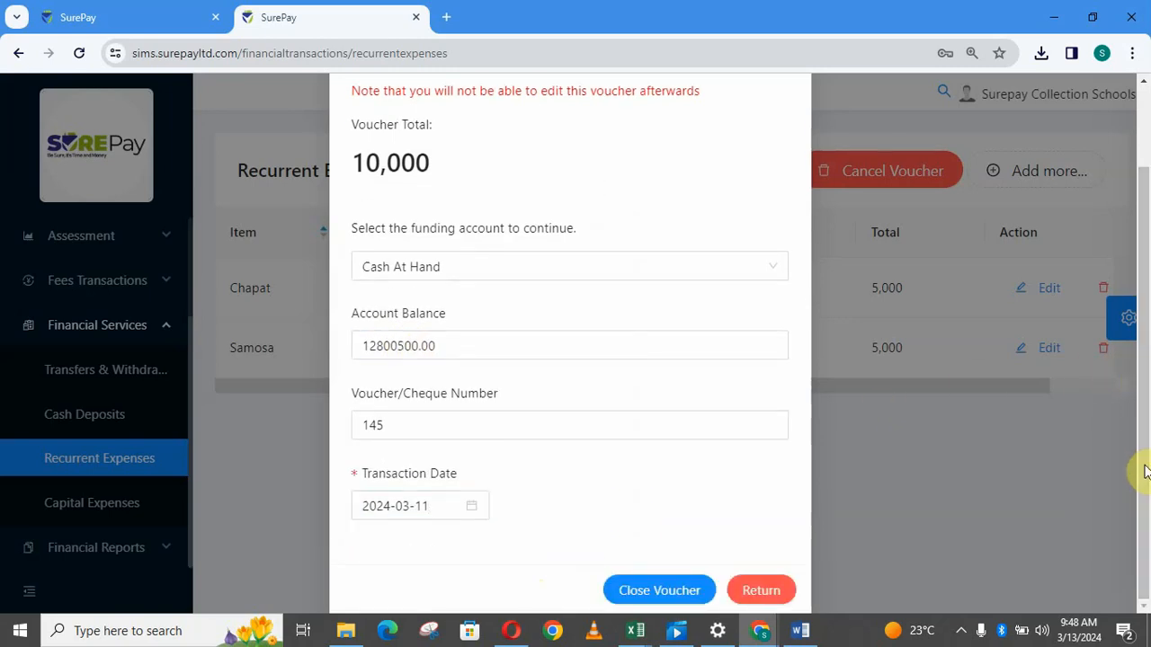
pyautogui.click(658, 594)
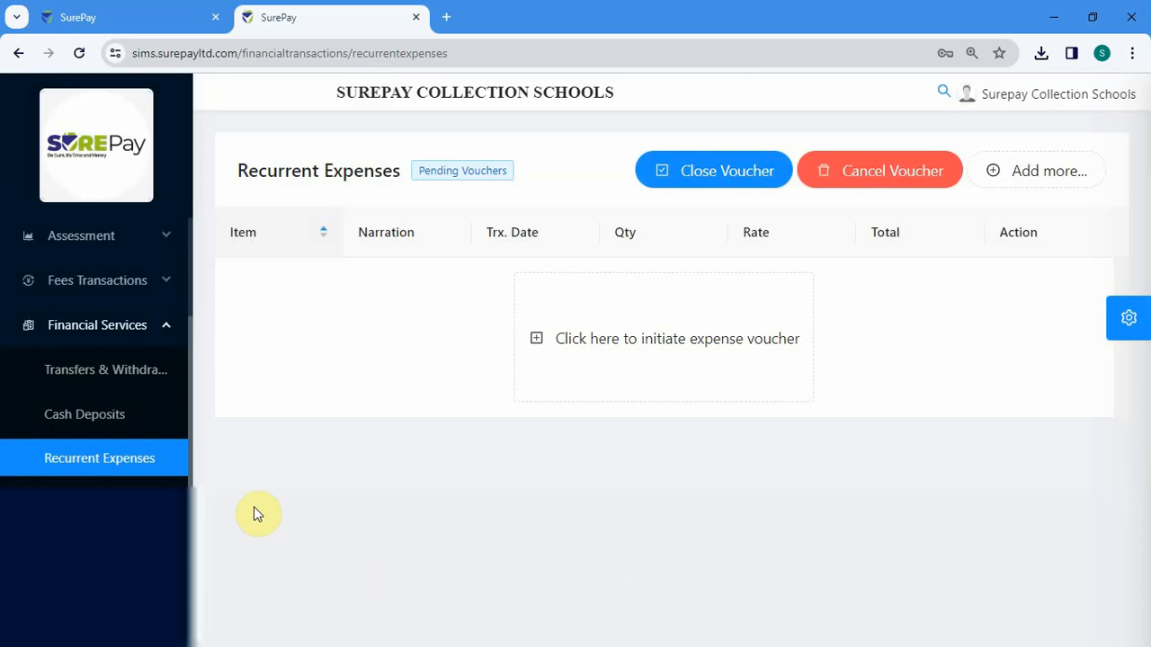
# Collapse Financial Services, expand Financial Reports and open the Total Expenses report page.
pyautogui.click(167, 335)
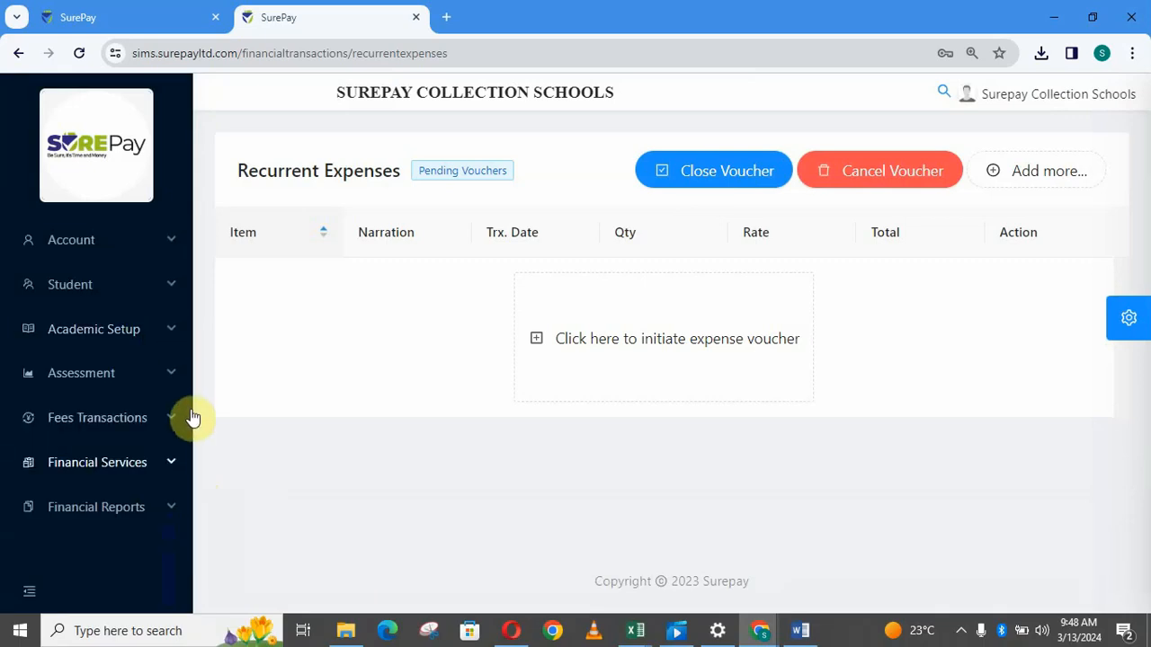
pyautogui.click(175, 469)
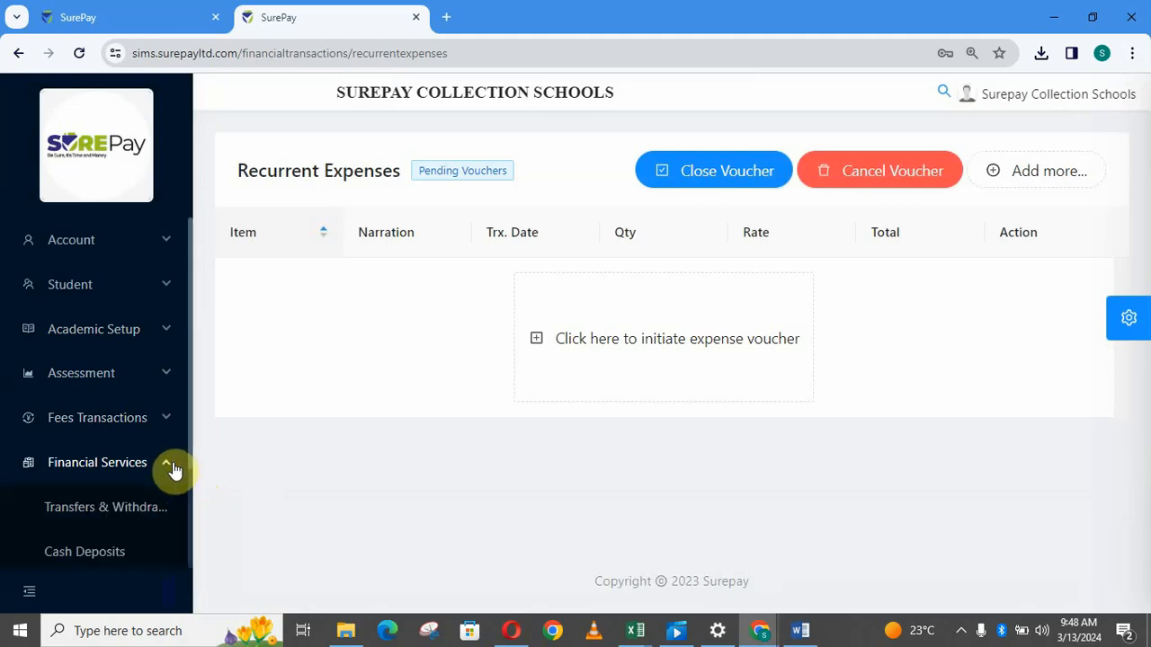
pyautogui.click(173, 468)
pyautogui.click(167, 511)
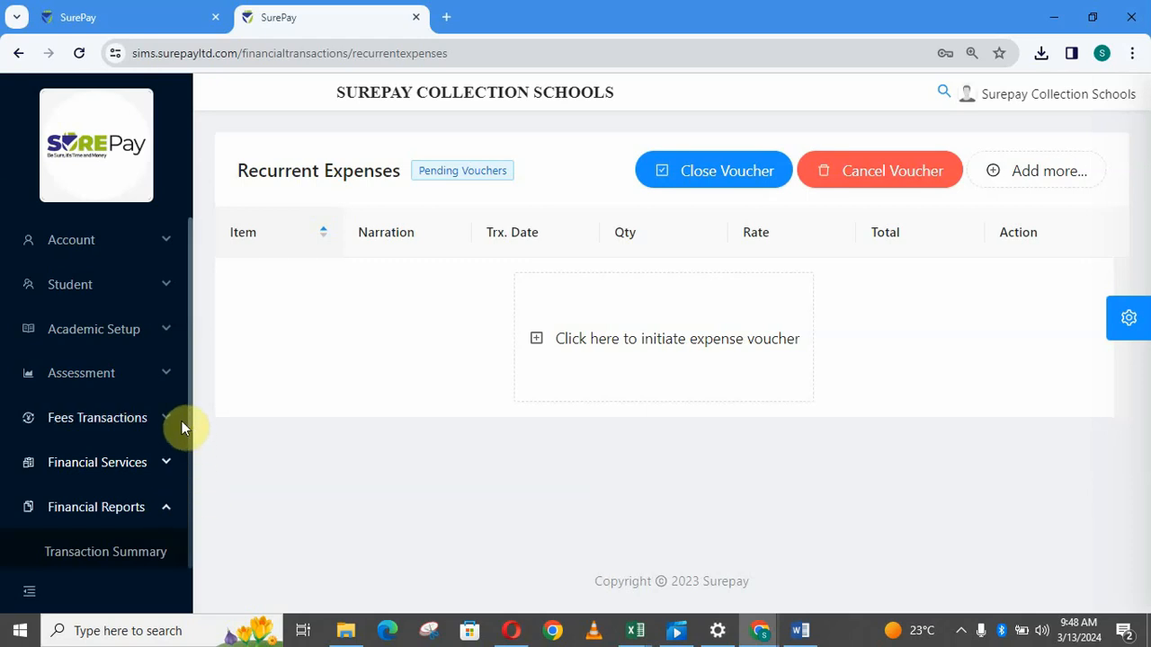
pyautogui.scroll(-1, 191, 422)
pyautogui.scroll(-3, 192, 450)
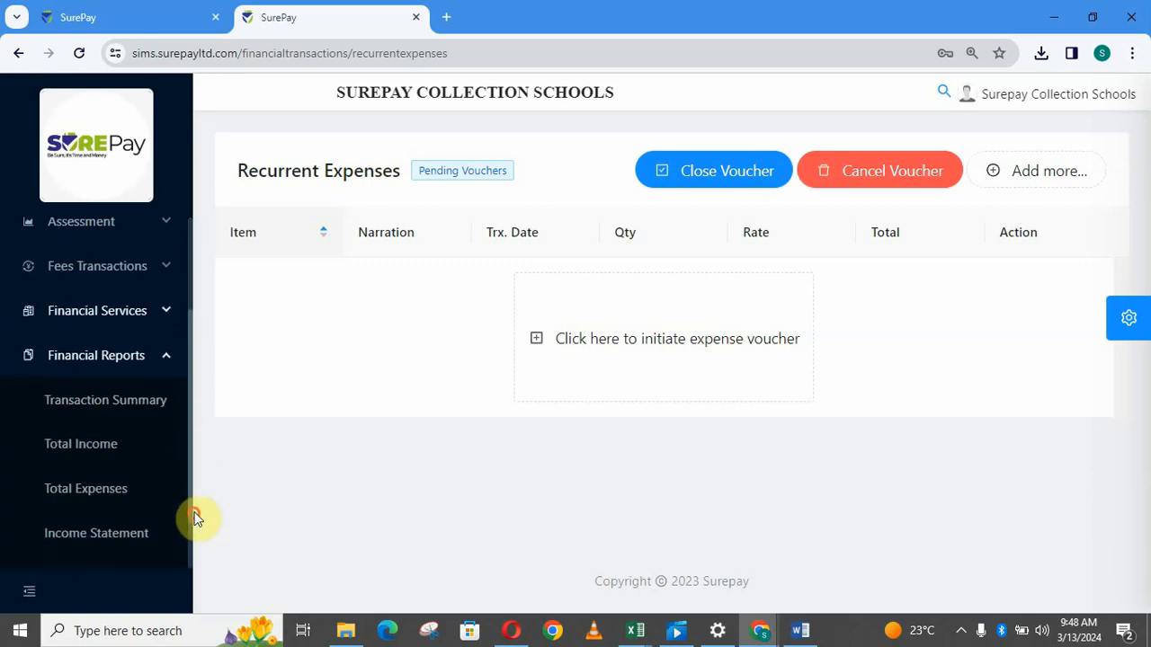
pyautogui.click(108, 501)
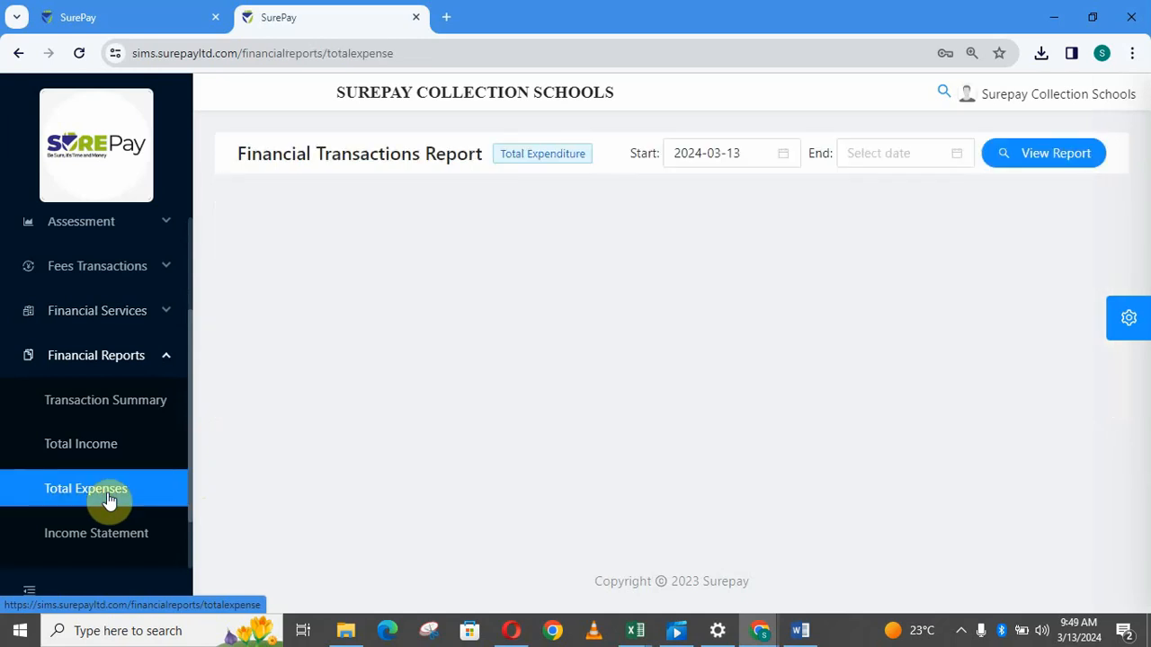
# View the Total Expenditure report from 2024-03-11 to 2024-03-13.
pyautogui.click(733, 153)
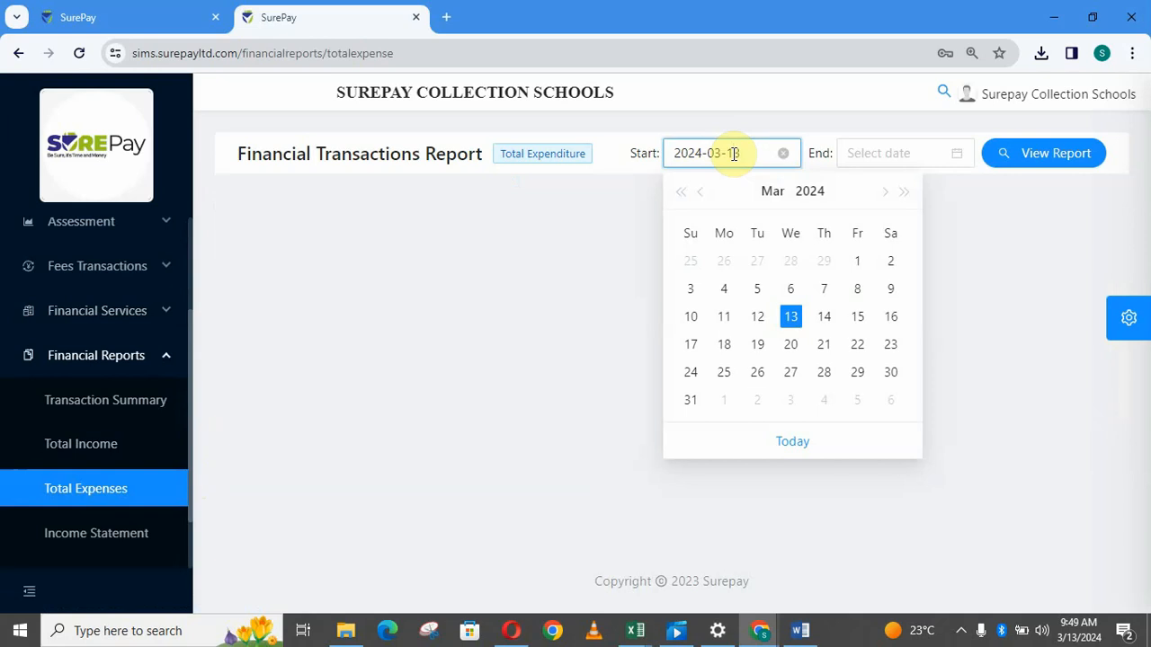
pyautogui.click(725, 319)
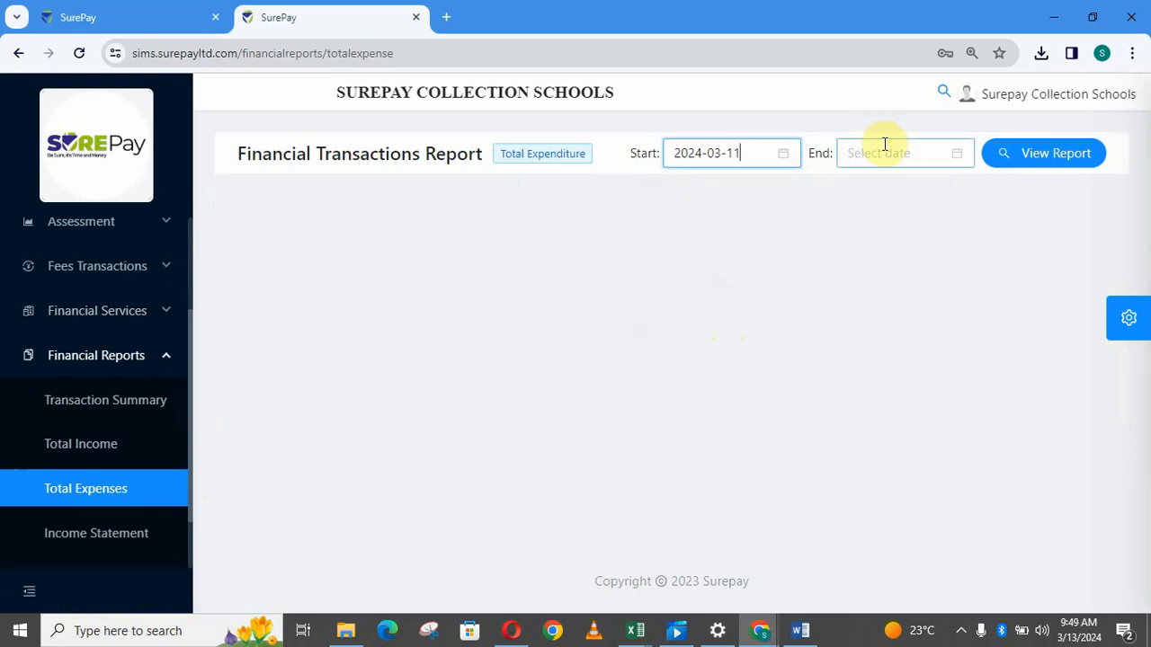
pyautogui.click(885, 145)
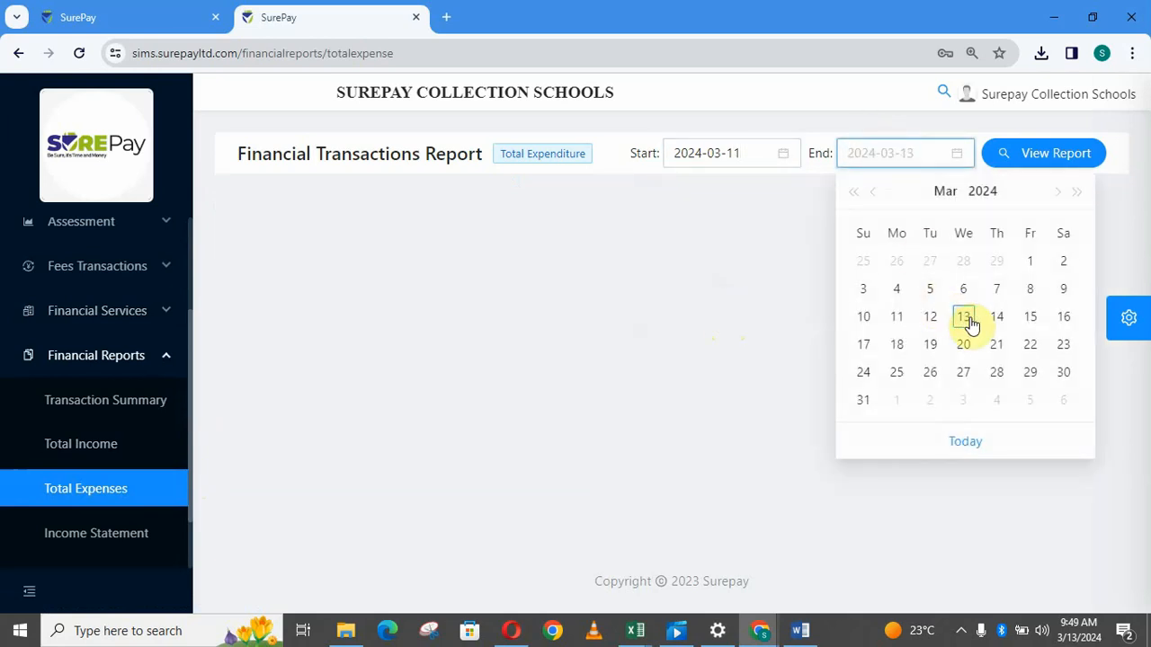
pyautogui.click(965, 319)
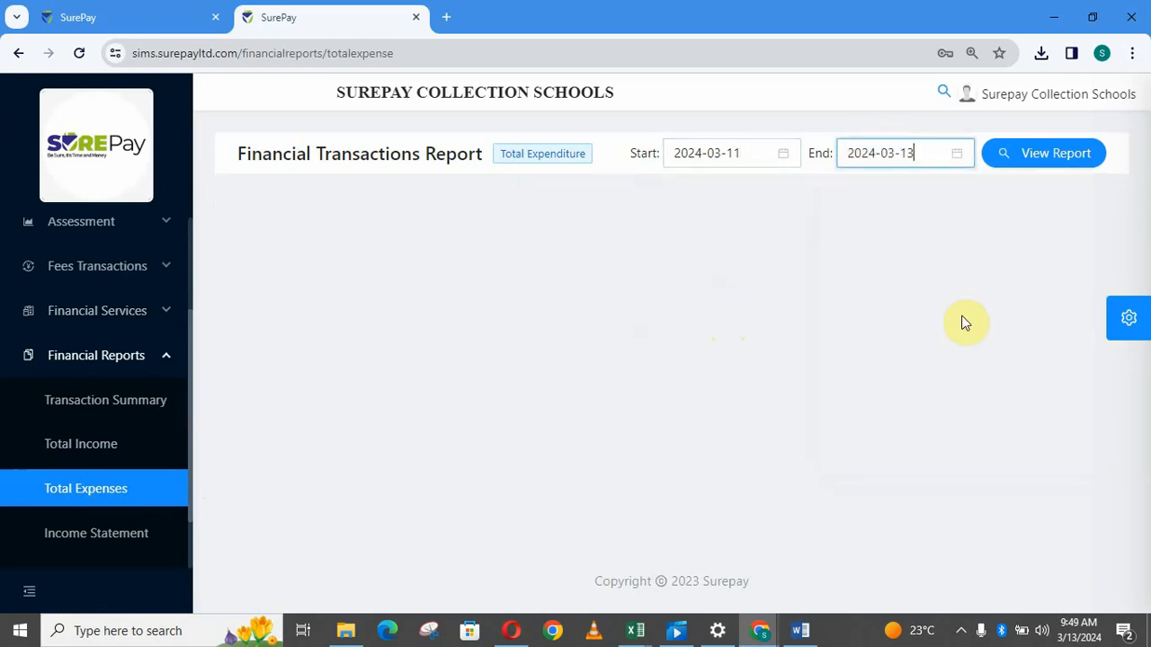
pyautogui.click(1032, 170)
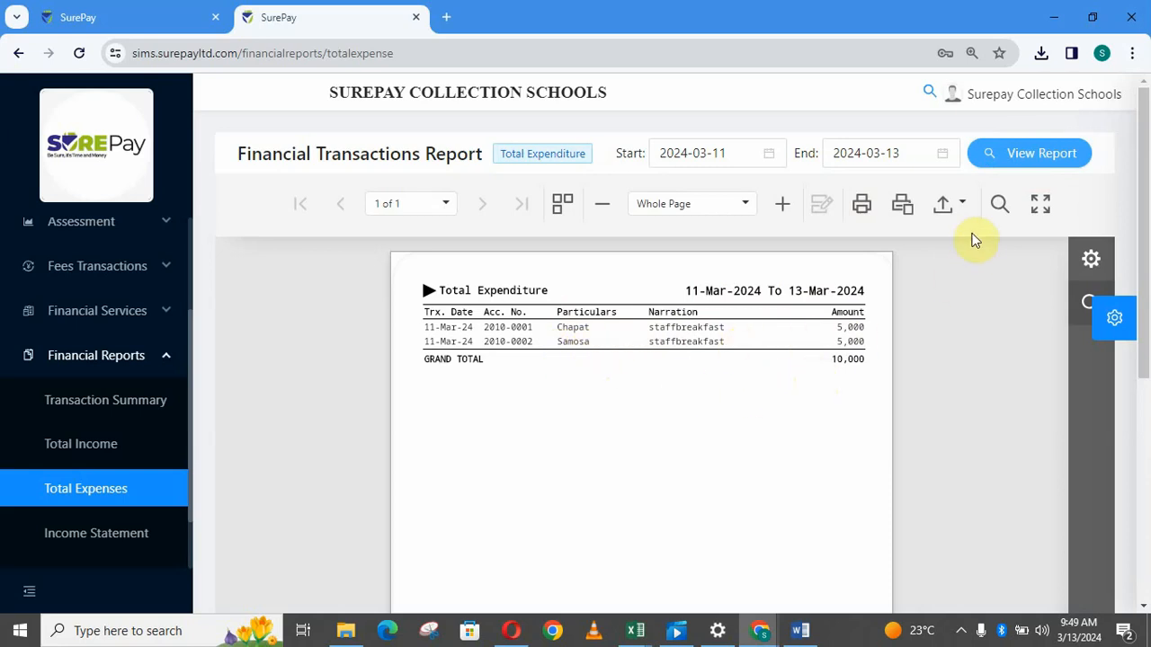
# Export the Total Expenditure report as PDF and check it in Chrome's downloads.
pyautogui.click(959, 208)
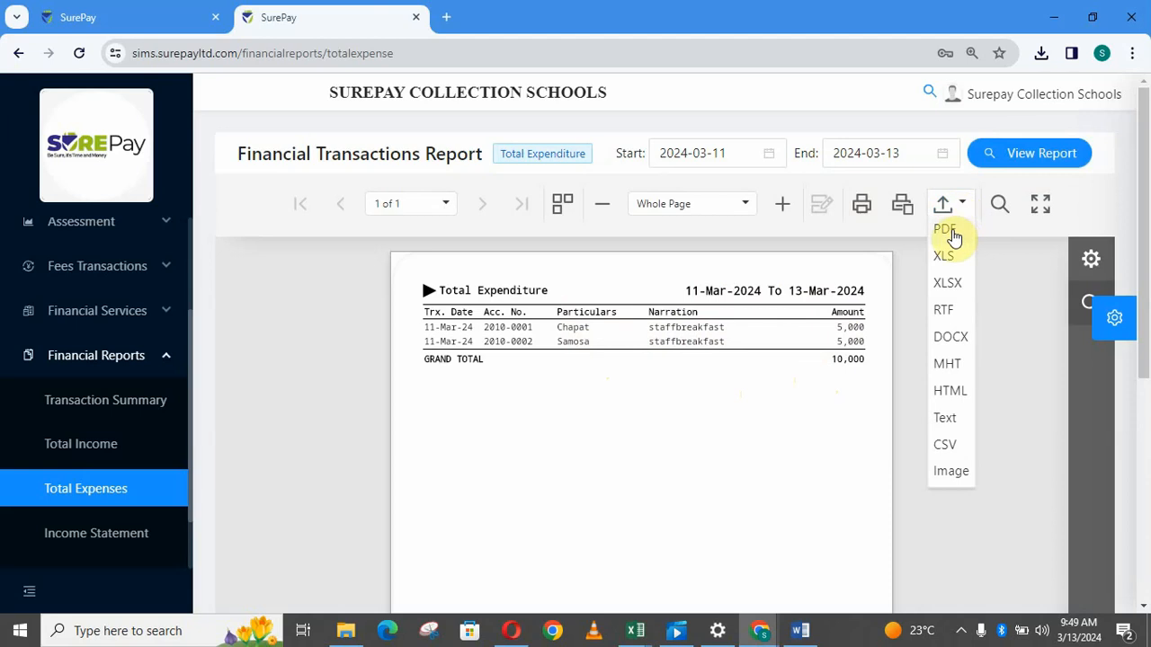
pyautogui.click(953, 232)
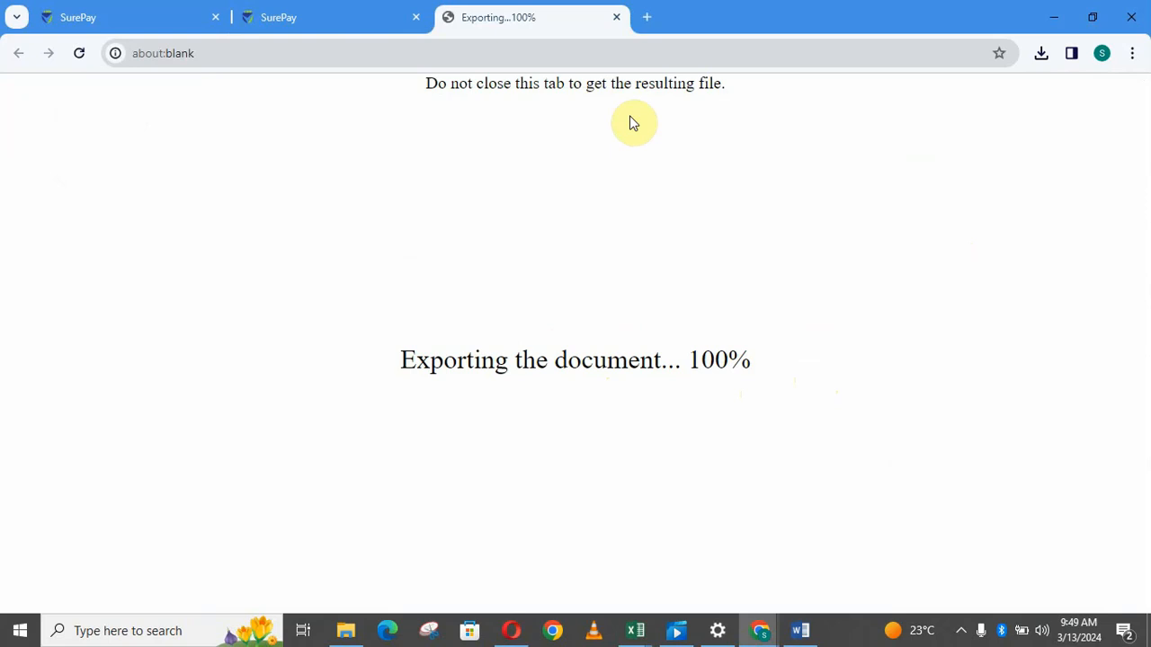
pyautogui.click(1040, 56)
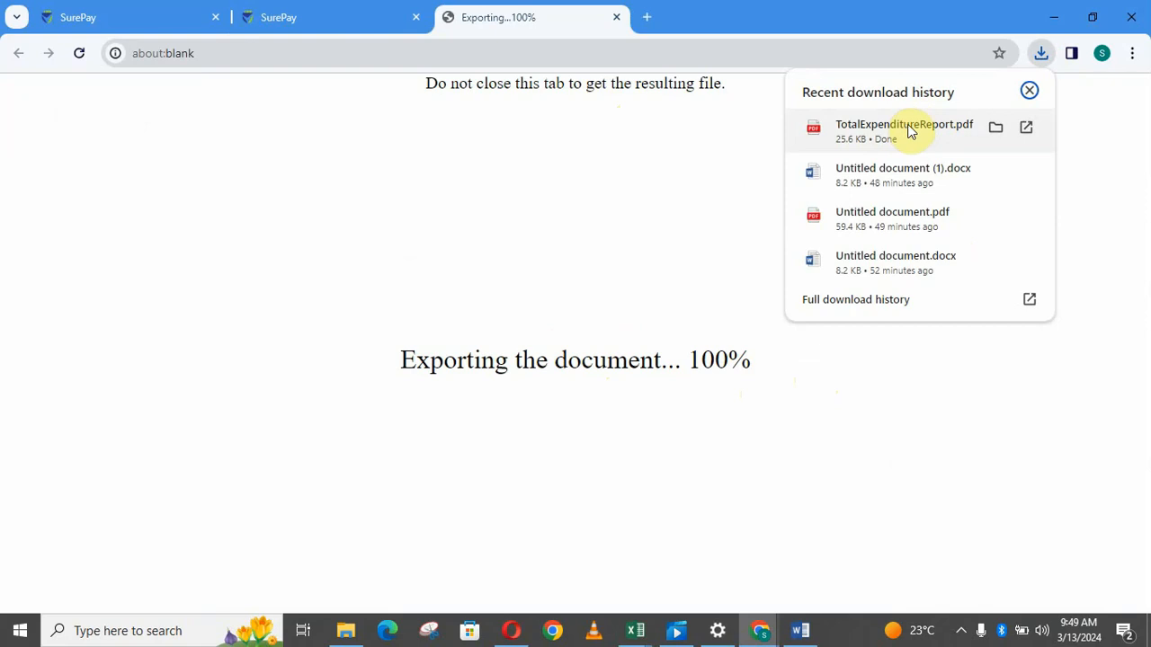
# Open TotalExpenditureReport from the Downloads folder, then bring the Chrome PDF window forward.
pyautogui.click(998, 130)
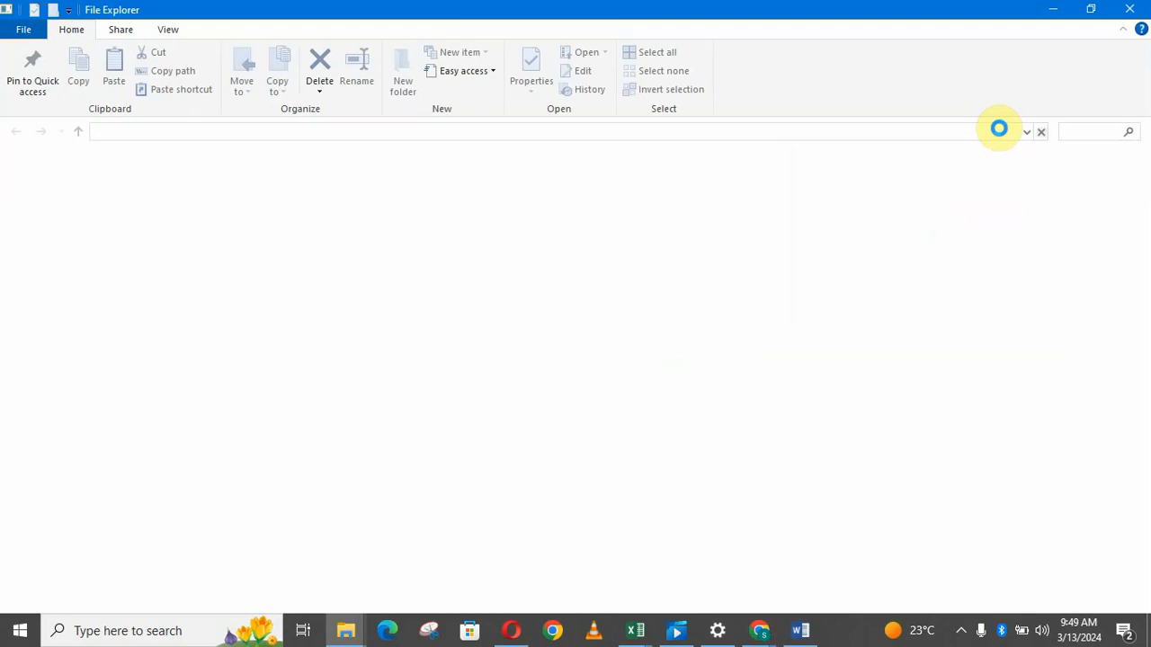
pyautogui.click(763, 635)
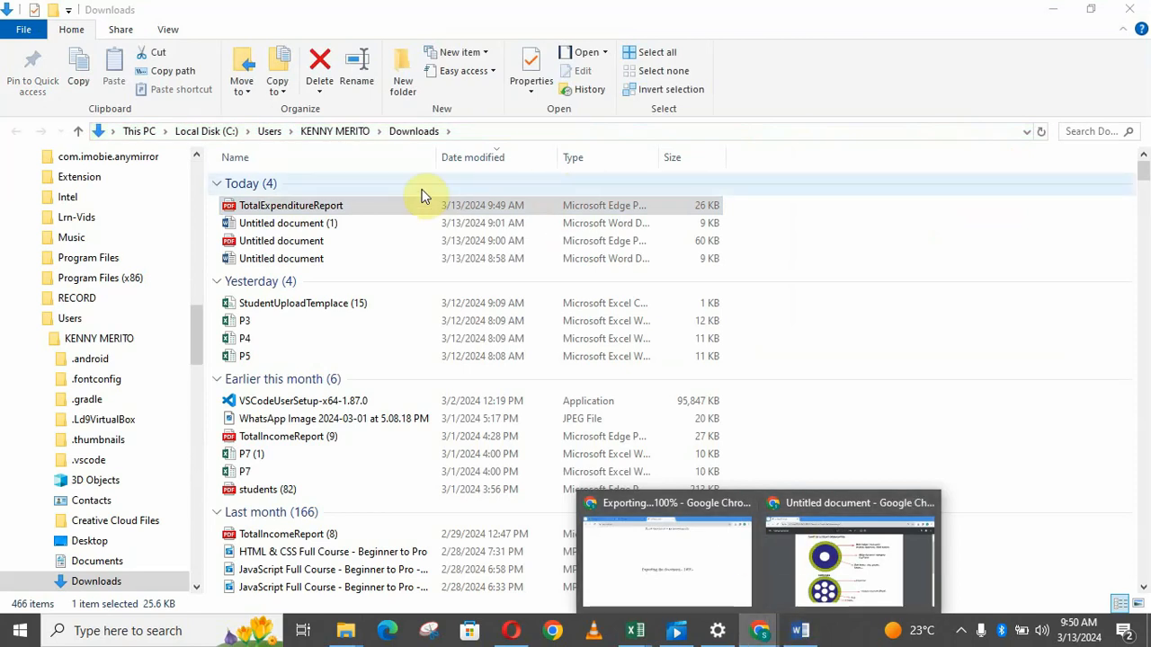
pyautogui.doubleClick(393, 205)
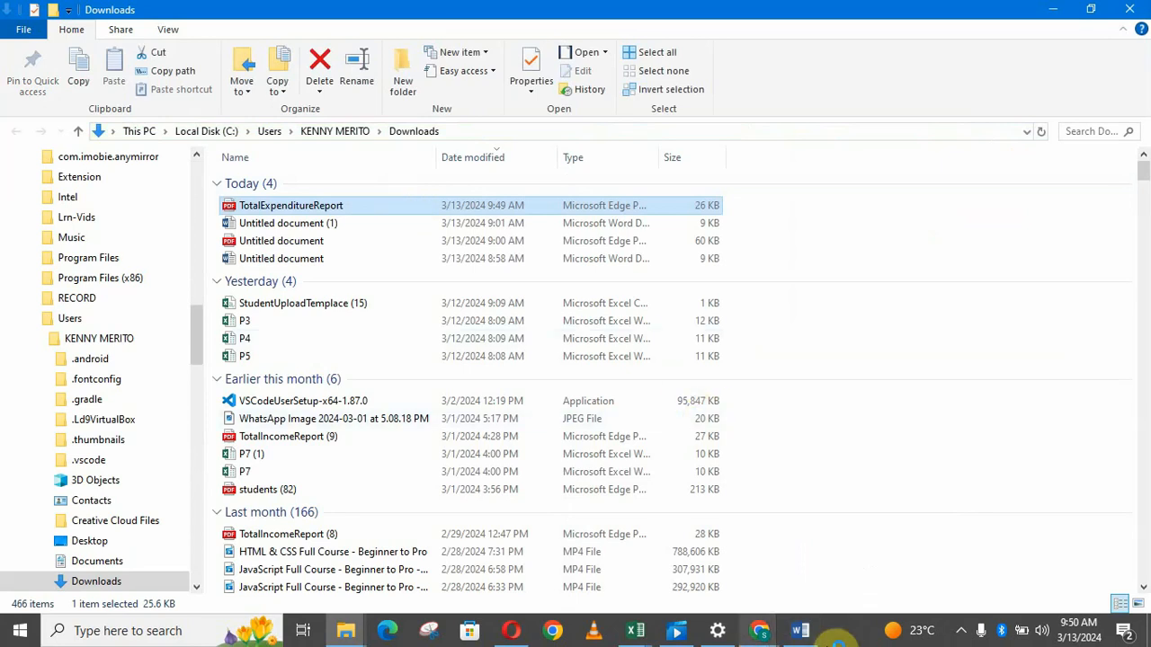
pyautogui.click(765, 640)
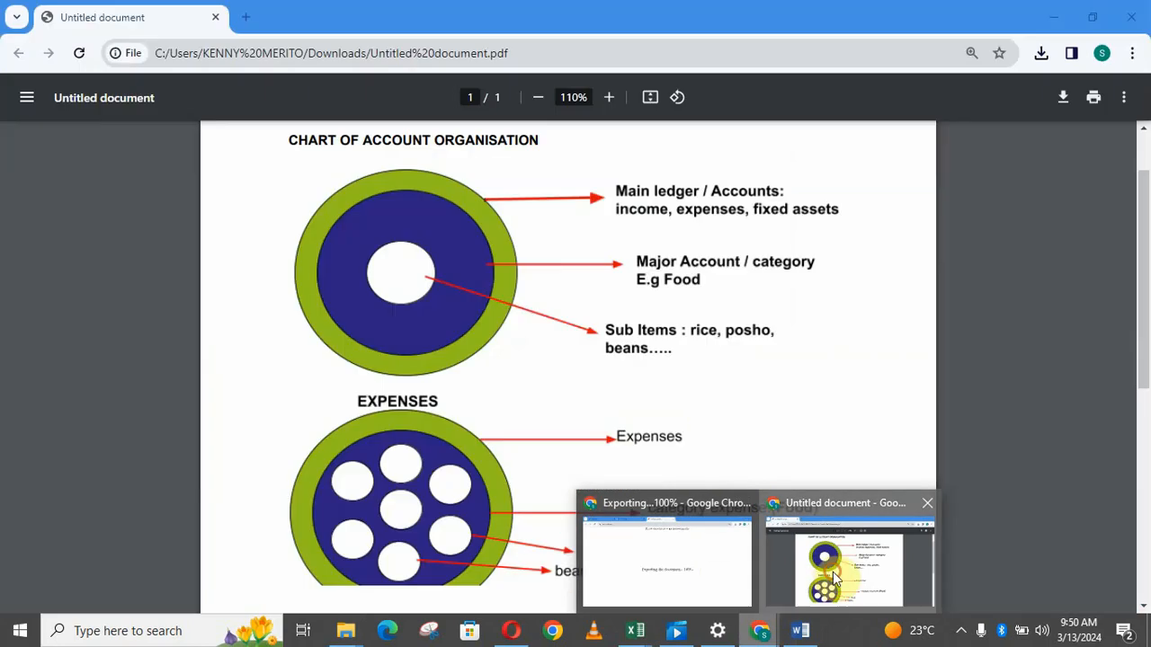
pyautogui.click(834, 580)
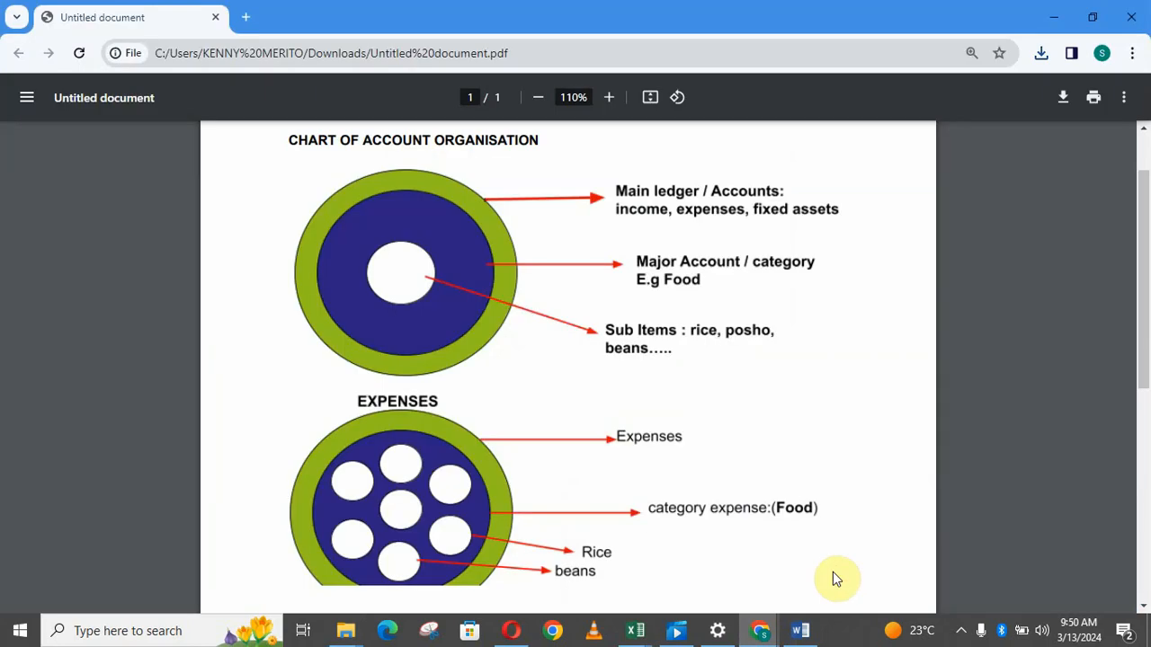
# Return to the Exporting Chrome window and show TotalExpenditureReport.pdf in the Downloads folder.
pyautogui.click(762, 635)
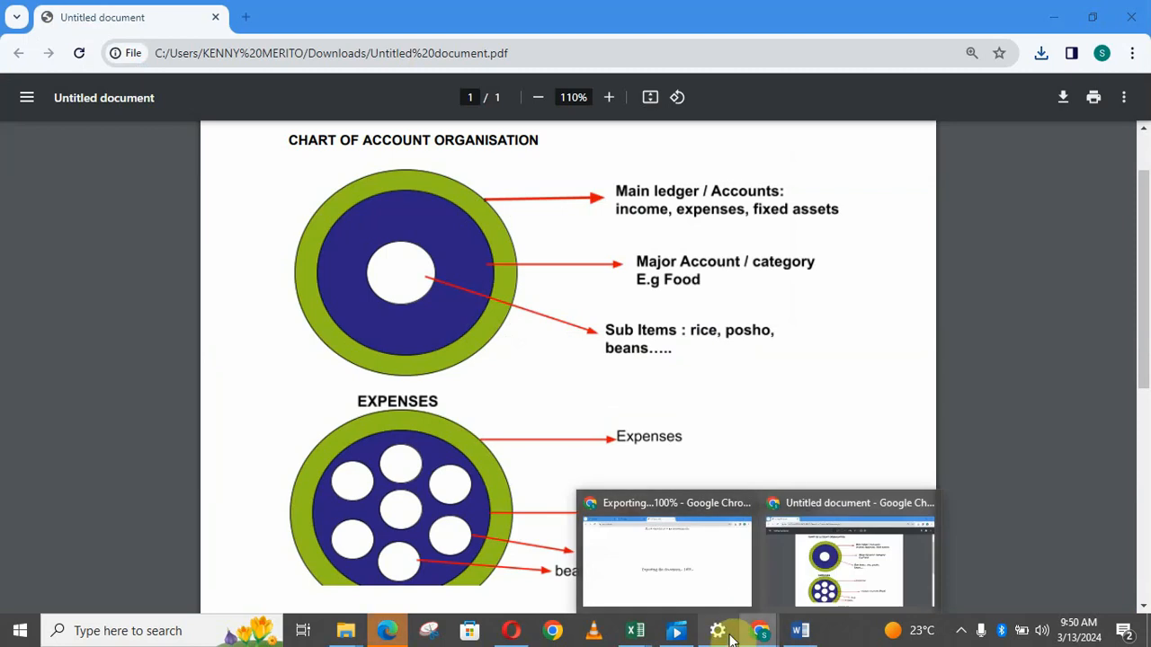
pyautogui.click(711, 575)
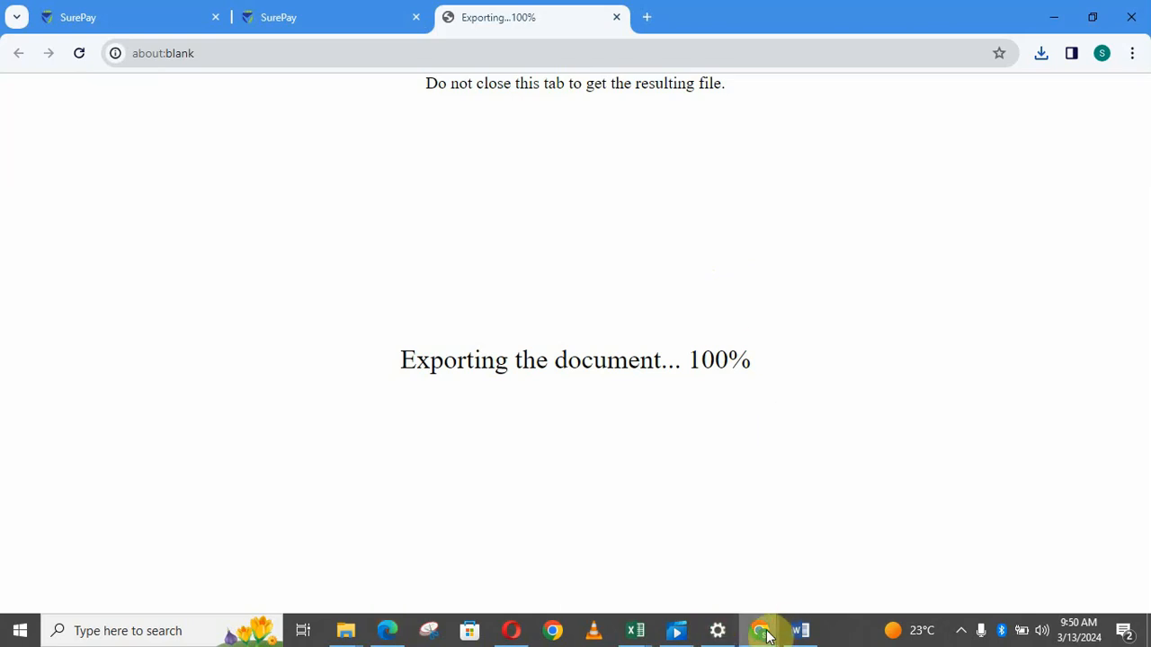
pyautogui.moveTo(767, 636)
pyautogui.click(722, 567)
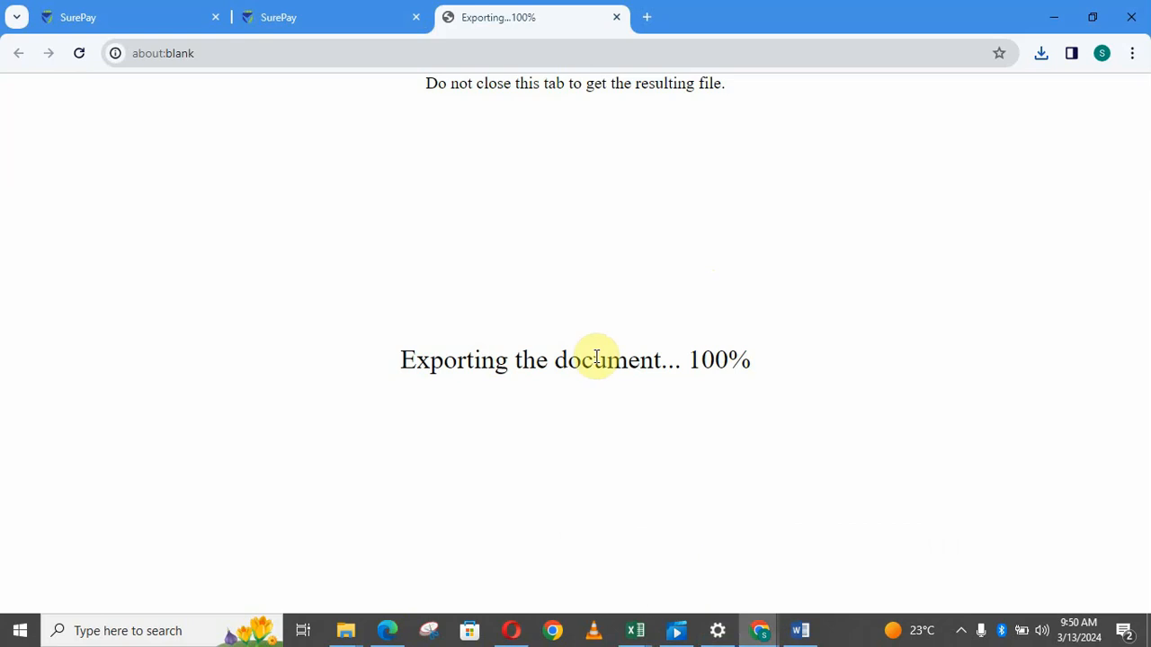
pyautogui.click(1039, 61)
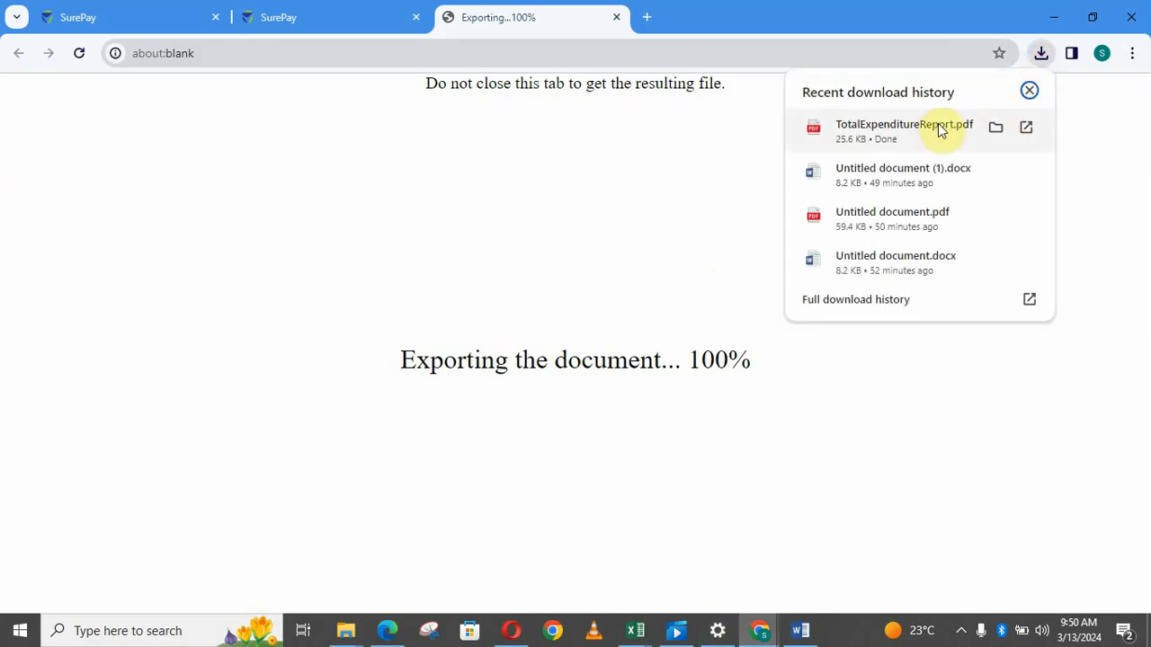
pyautogui.click(994, 128)
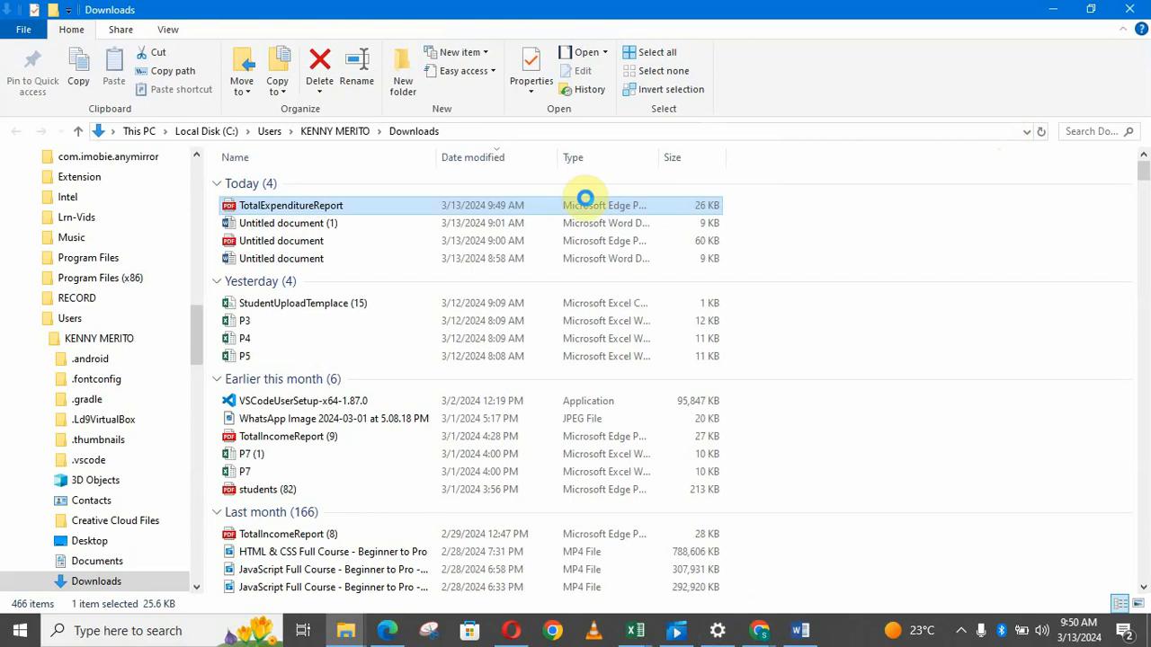
# Open TotalExpenditureReport in Microsoft Edge and dismiss the Restore pages notice.
pyautogui.rightClick(502, 205)
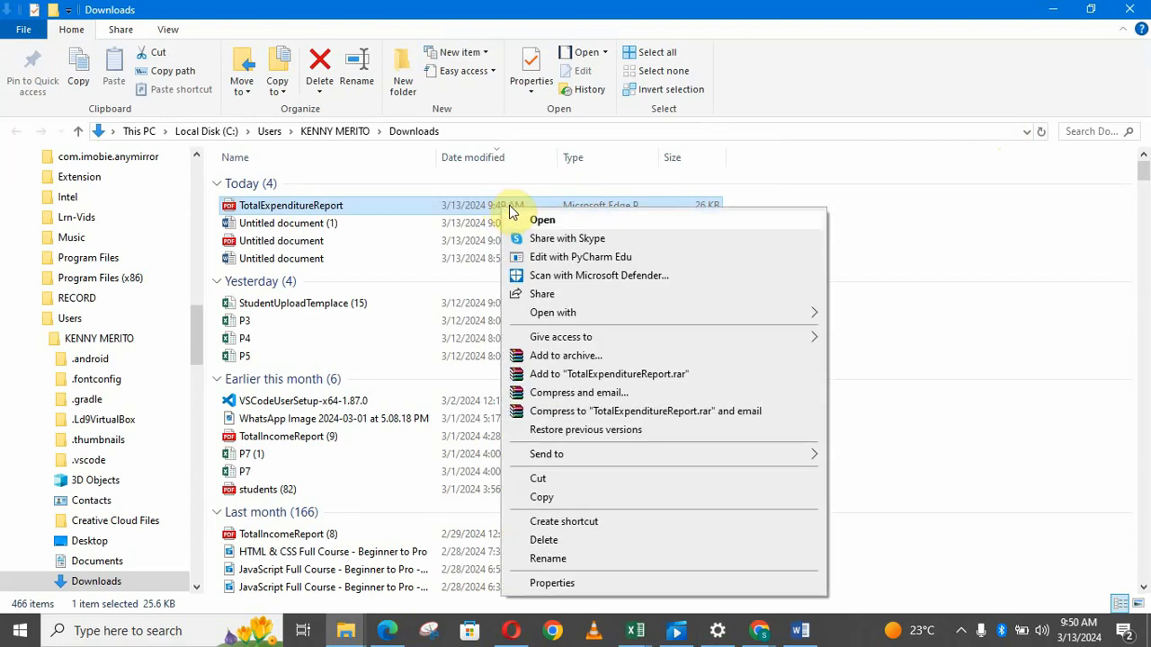
pyautogui.click(554, 223)
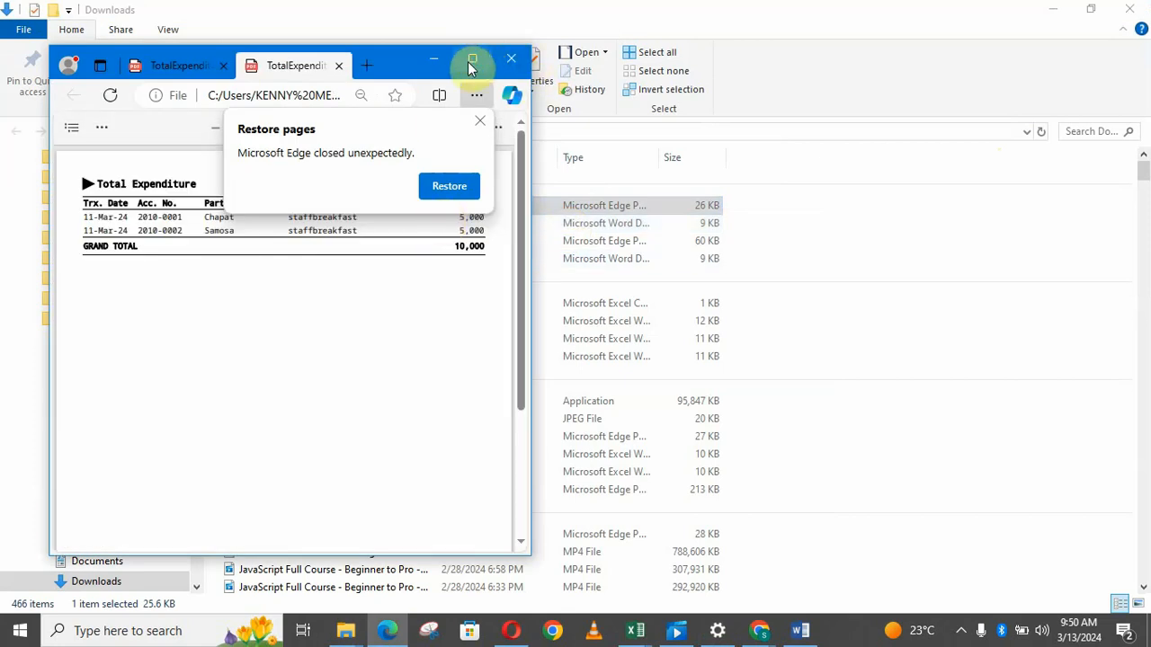
pyautogui.click(480, 121)
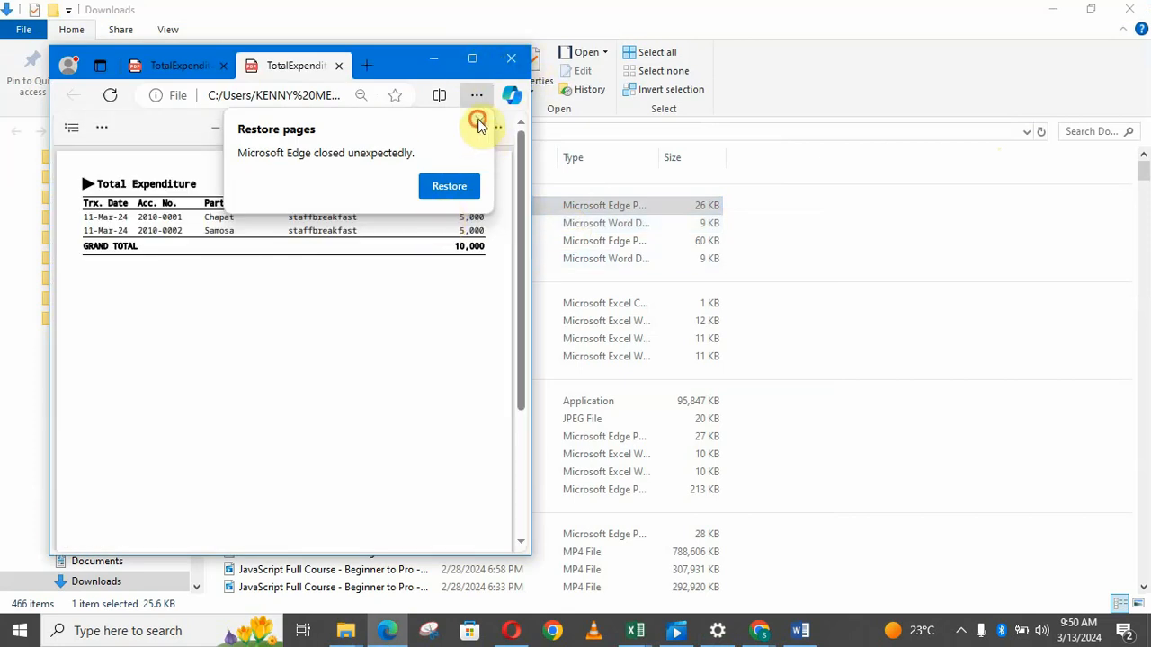
# Maximize the Edge report window, then bring the Chrome window with Untitled document.pdf forward.
pyautogui.click(473, 58)
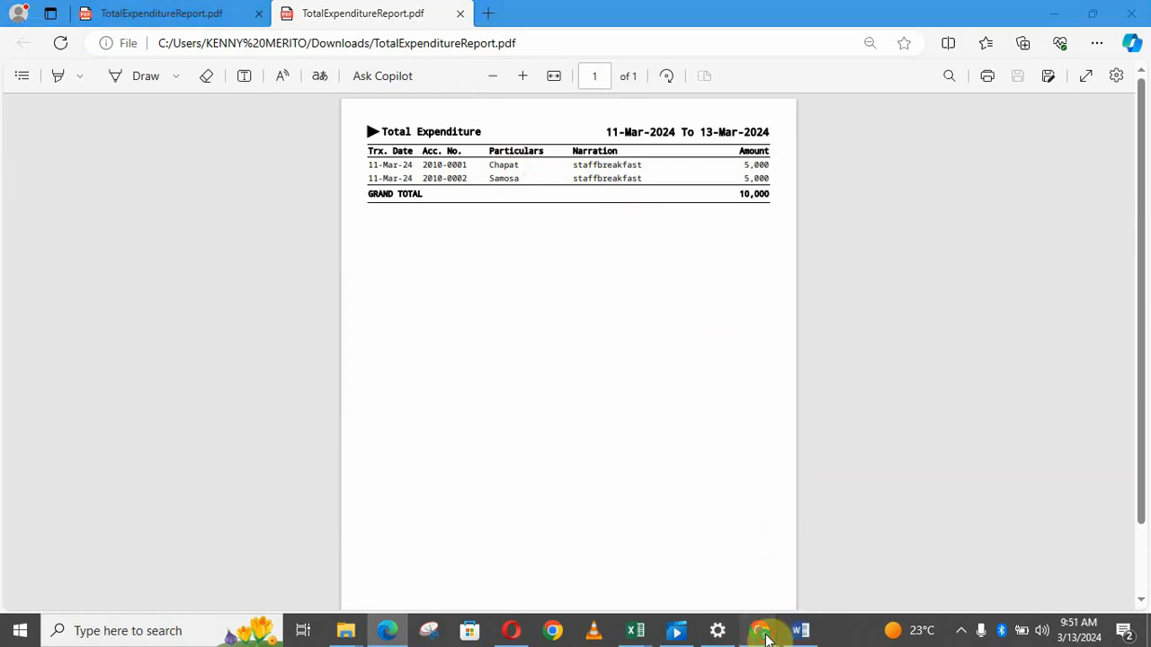
pyautogui.moveTo(765, 631)
pyautogui.click(856, 565)
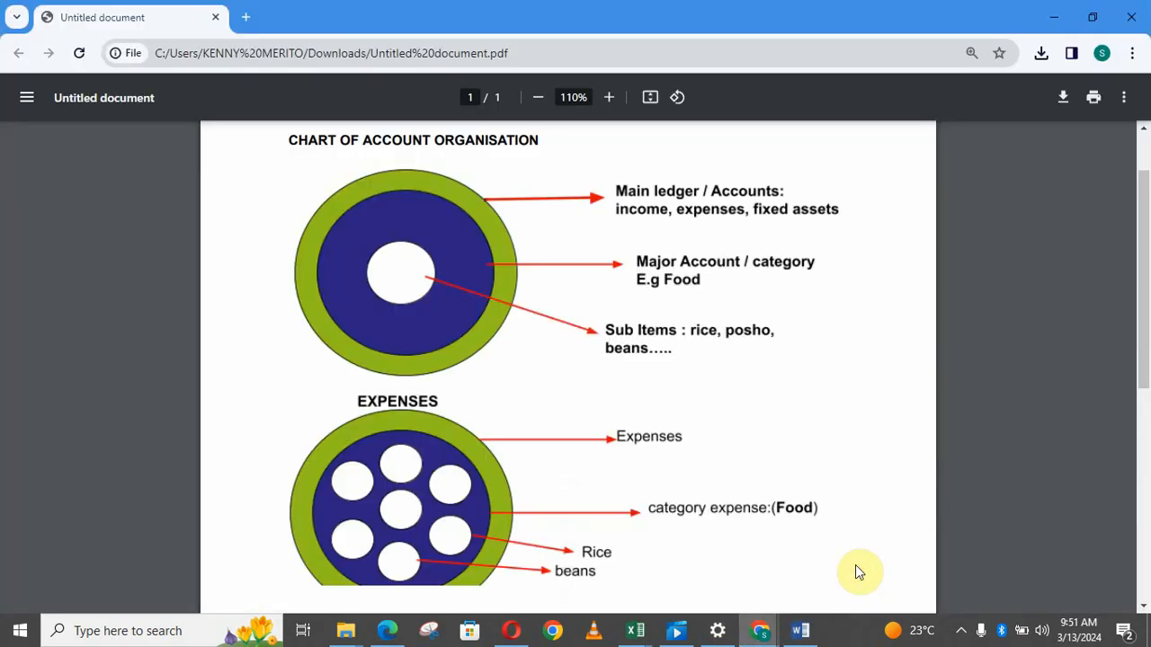